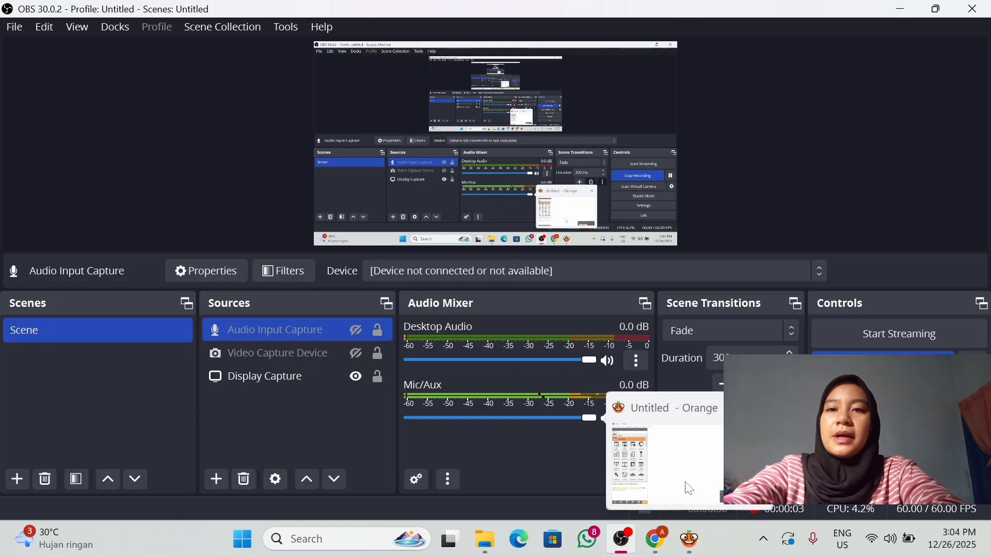
Step: Switch to Orange and start a new workflow with an Import Images widget on the canvas
left_click(685, 482)
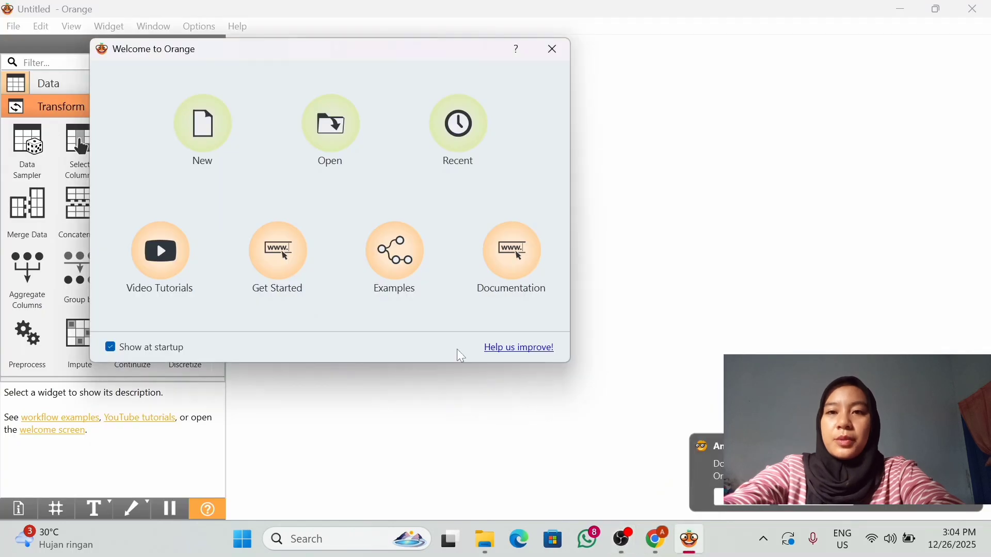
left_click(207, 124)
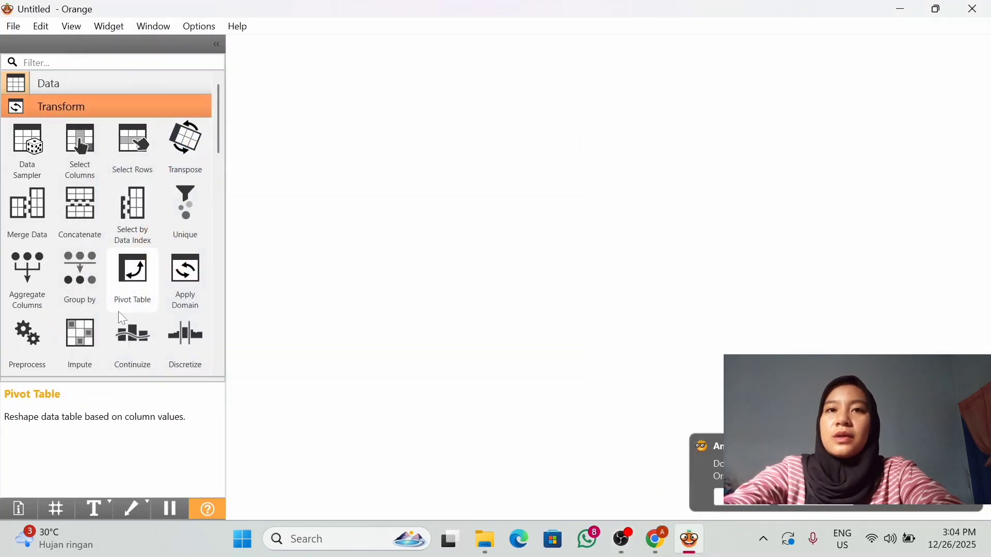
scroll(122, 318, "down", 15)
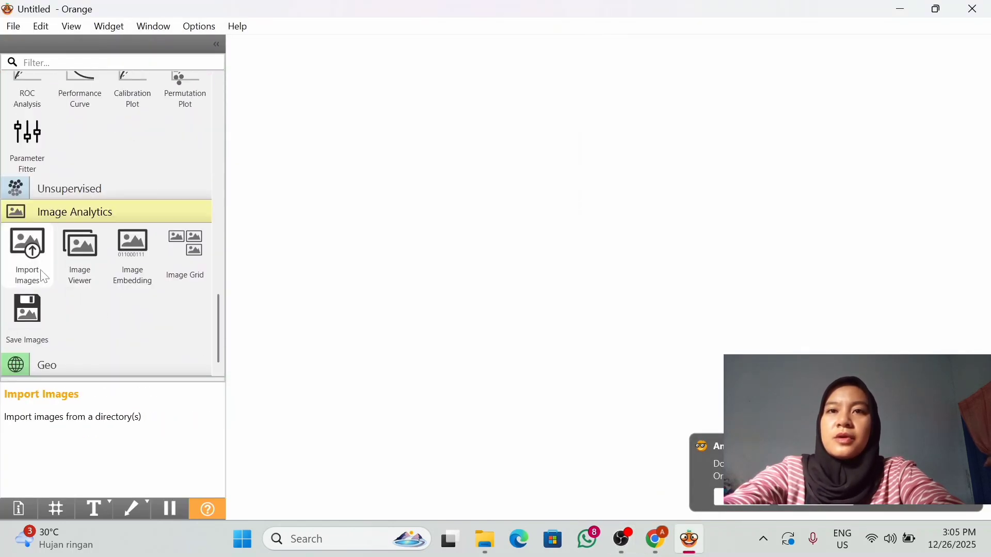
left_click_drag(44, 277, 343, 153)
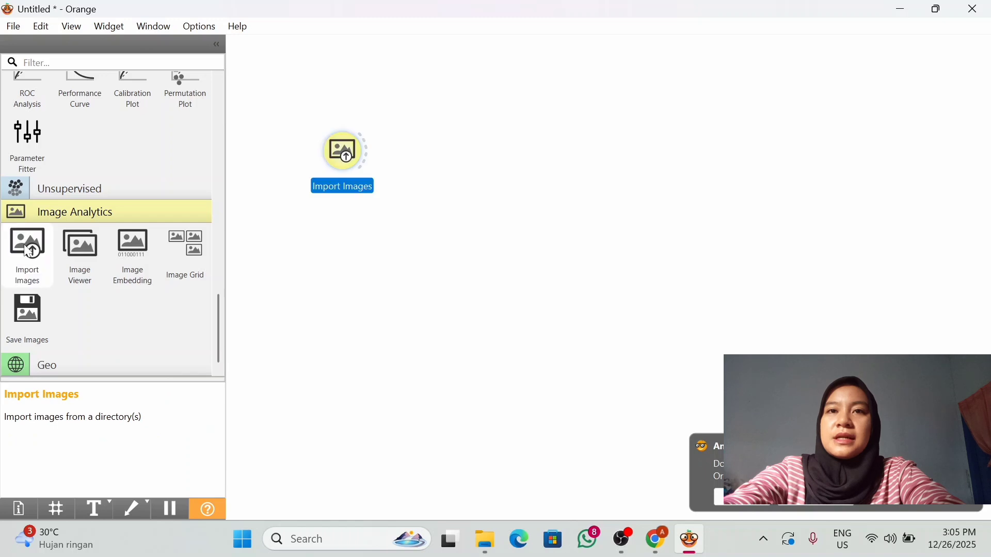
Step: Set the Import Images widget's source directory to the "data hewan" folder in Documents
double_click(351, 164)
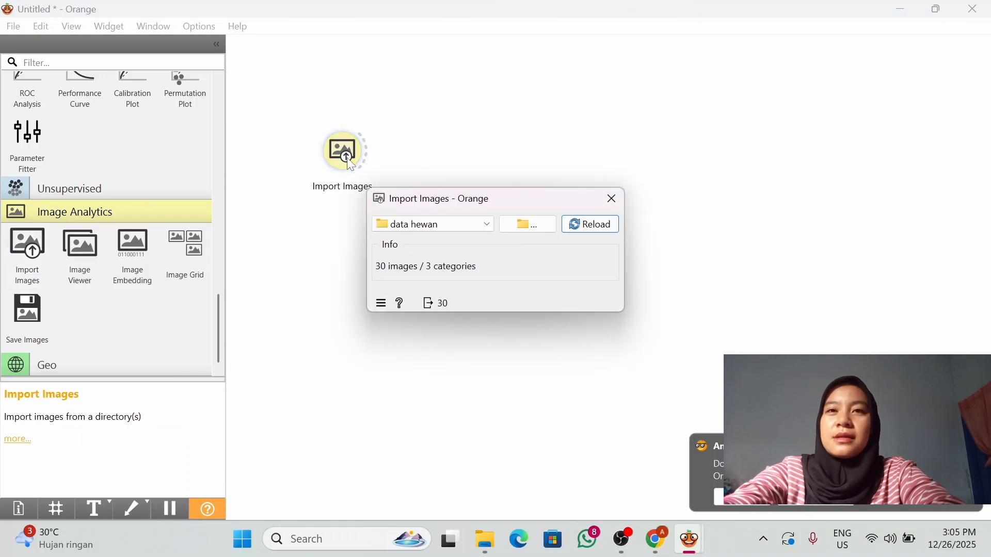
left_click(526, 227)
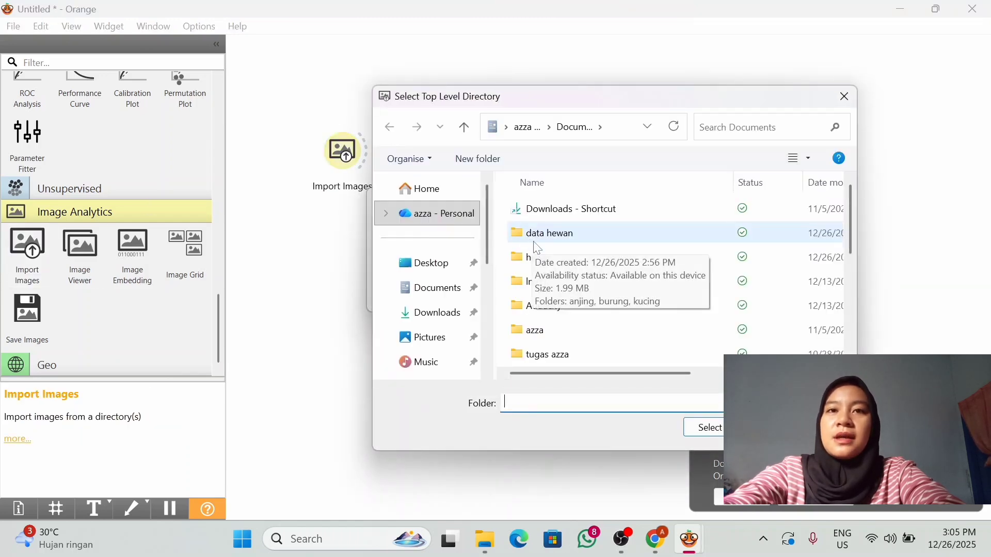
left_click(538, 235)
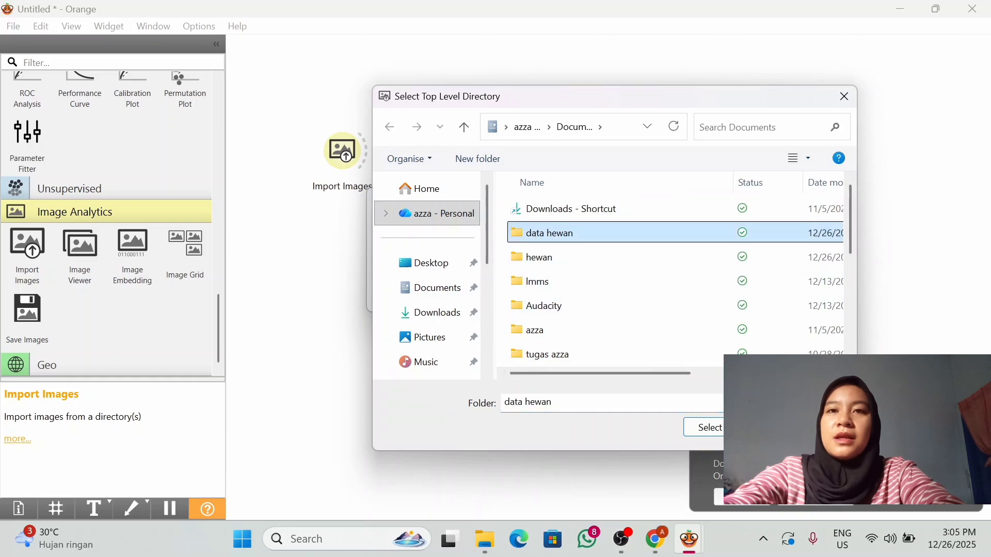
left_click(704, 427)
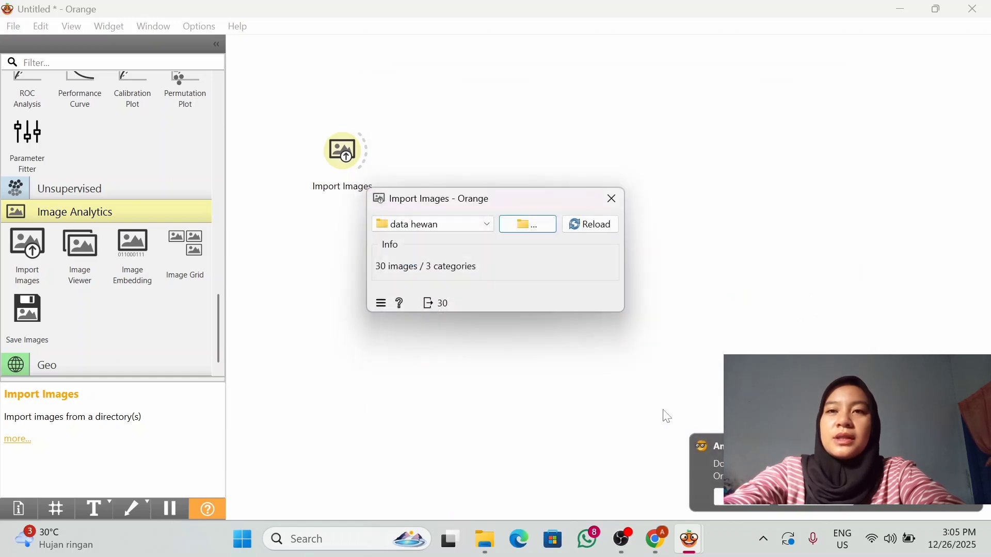
Step: Examine the Import Images output table, checking the categories, image names, sizes and dimensions of the imported pictures
left_click(446, 303)
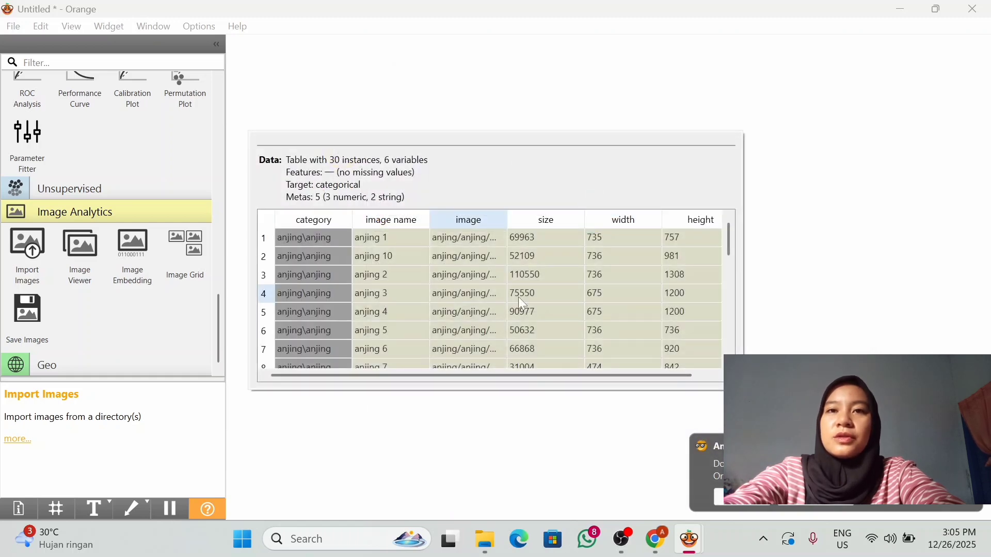
scroll(518, 297, "down", 8)
scroll(521, 303, "up", 7)
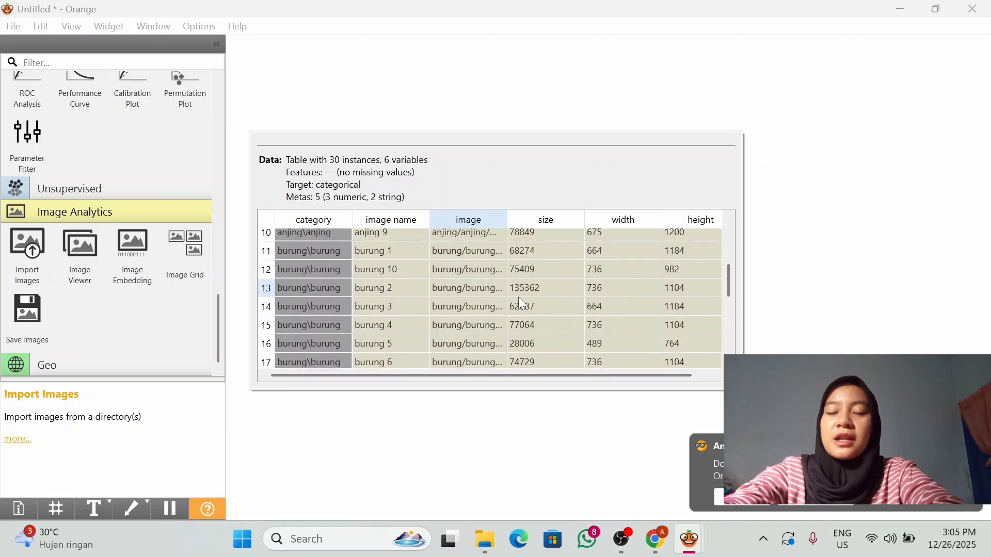
scroll(521, 303, "down", 3)
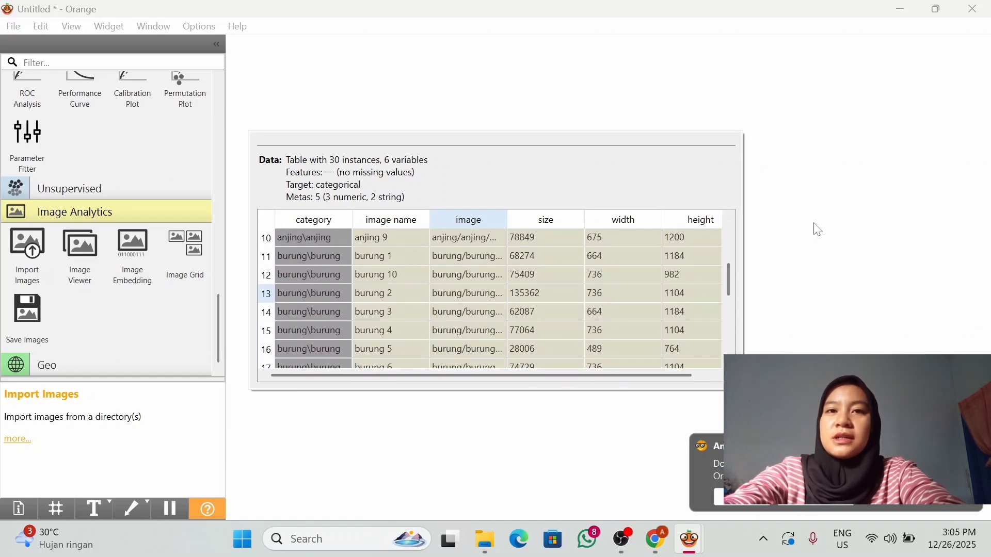
left_click(444, 298)
scroll(520, 302, "down", 7)
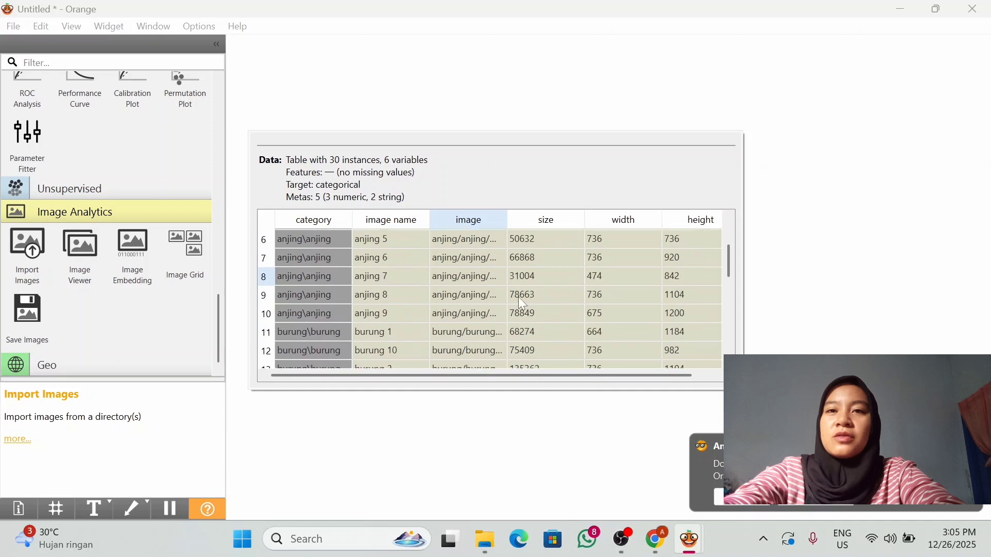
scroll(522, 303, "up", 1)
scroll(523, 303, "up", 7)
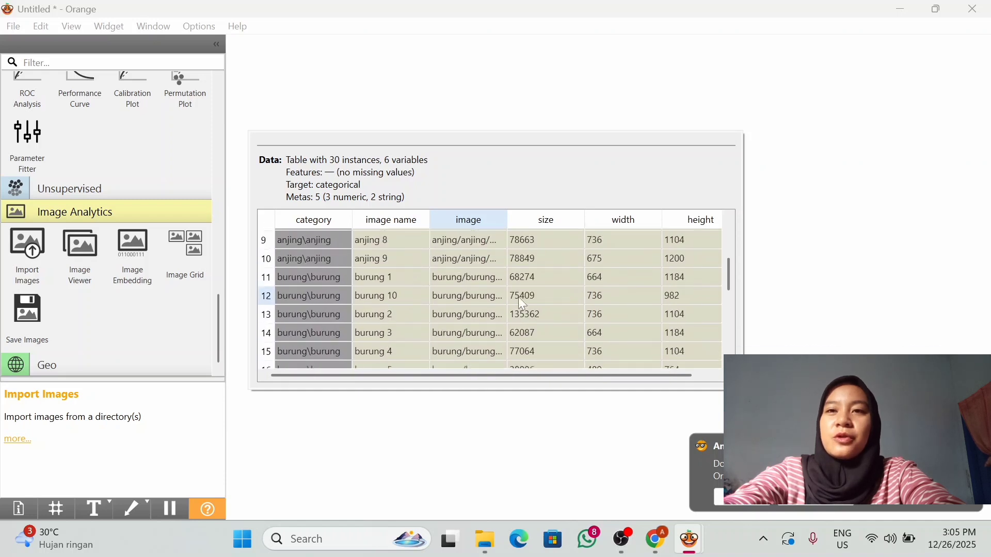
scroll(522, 303, "down", 3)
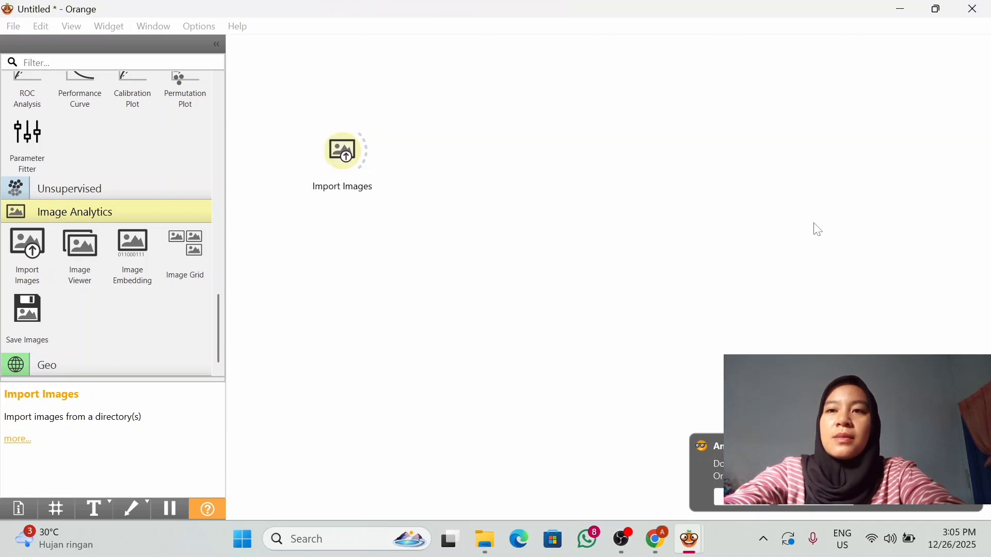
scroll(519, 297, "down", 5)
scroll(521, 304, "up", 7)
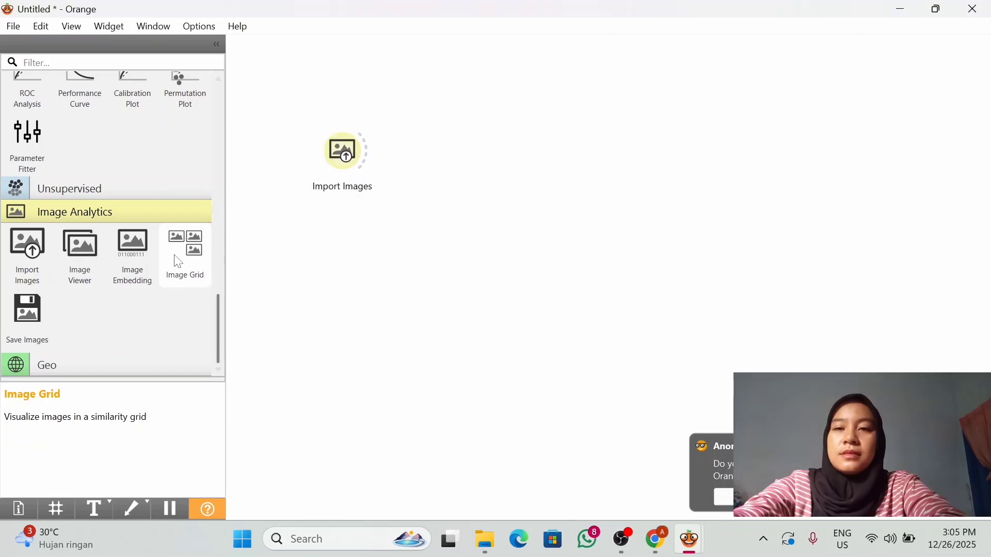
Step: Add an Image Embedding widget and connect the Import Images output to its input
scroll(179, 262, "up", 3)
scroll(178, 261, "down", 1)
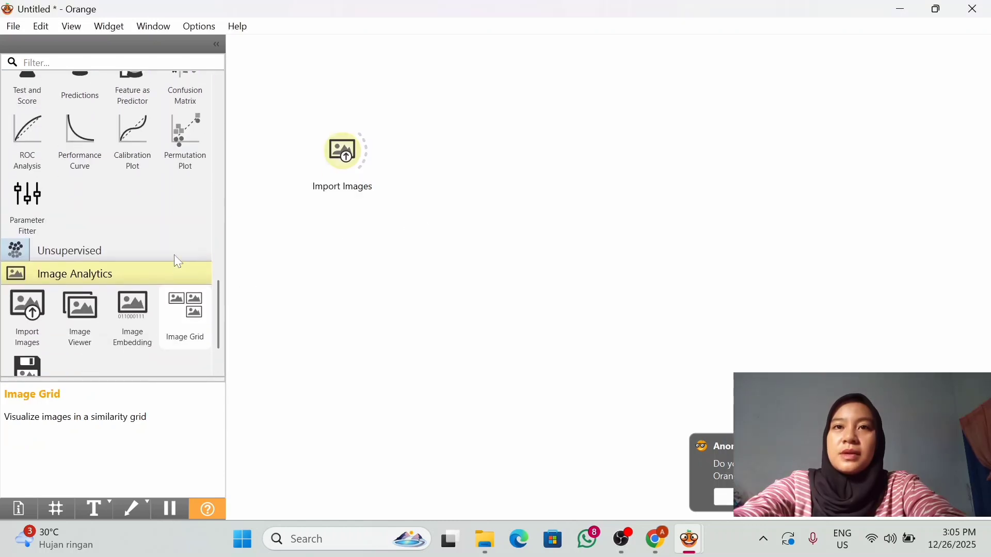
left_click(128, 316)
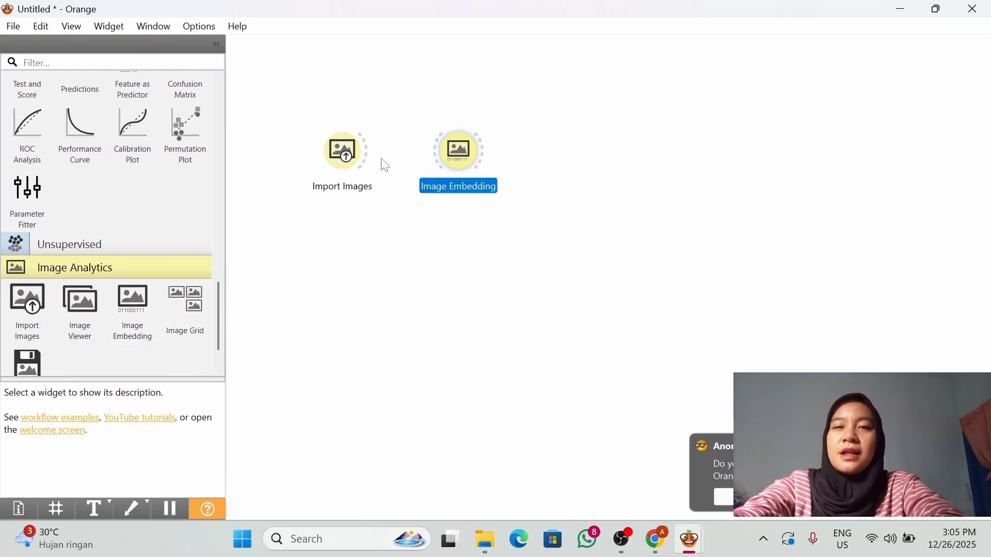
left_click_drag(374, 161, 467, 160)
Step: Open the Image Embedding widget and examine its output summary of embedded images, features and skipped images
double_click(466, 157)
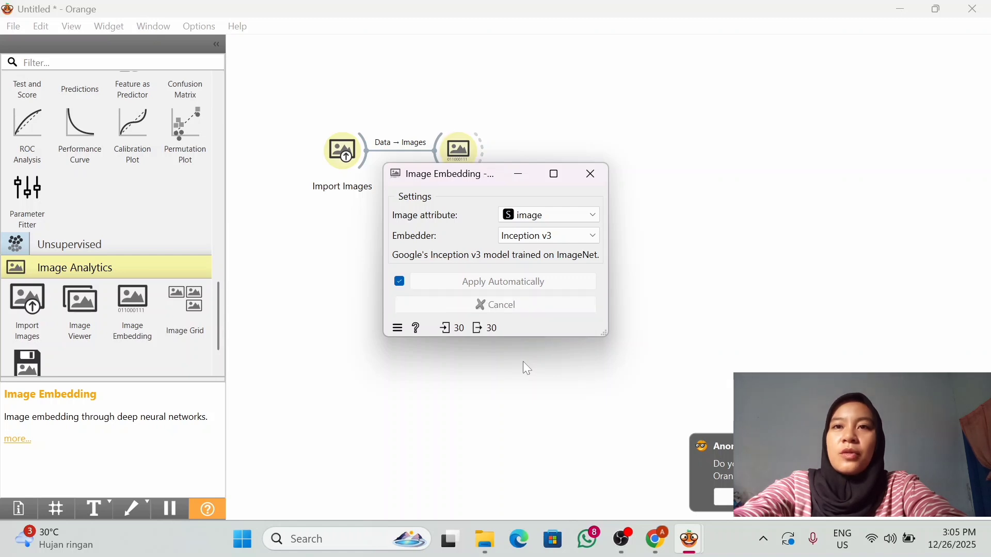
left_click(494, 327)
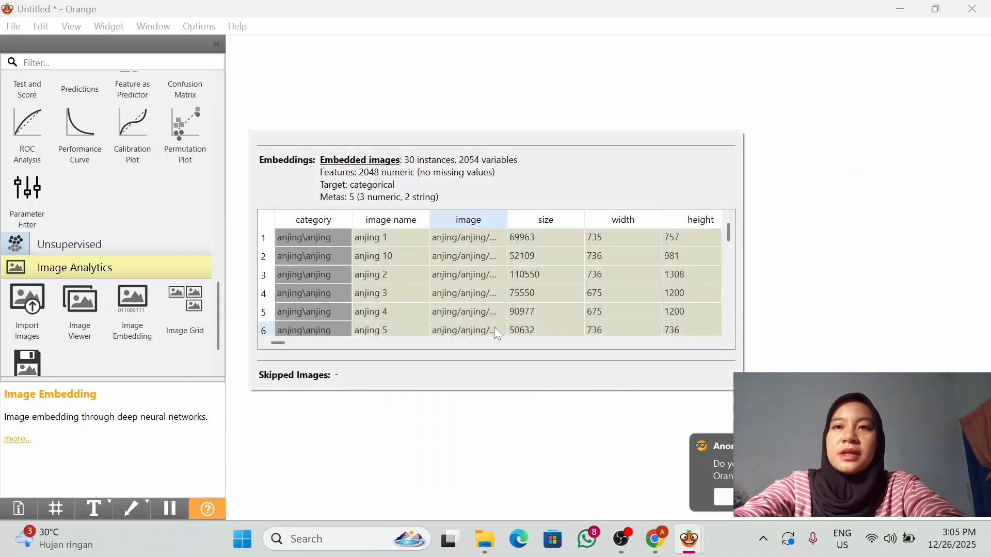
left_click(602, 417)
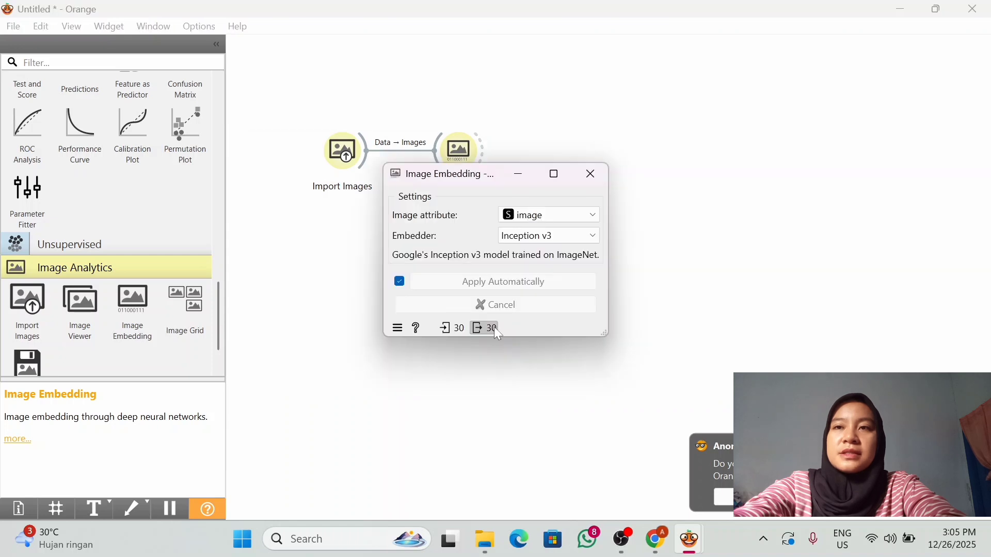
left_click(494, 327)
left_click(604, 418)
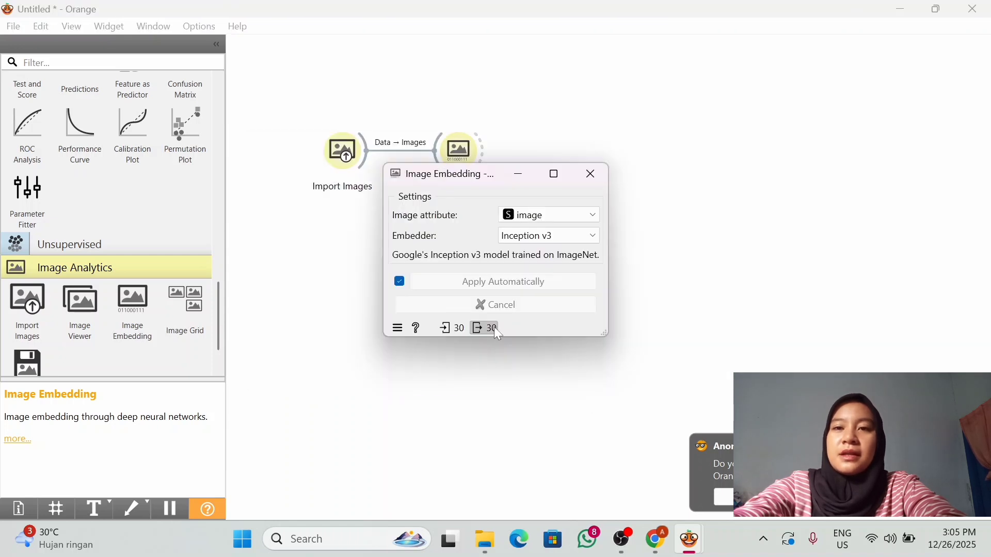
left_click(493, 327)
left_click(606, 424)
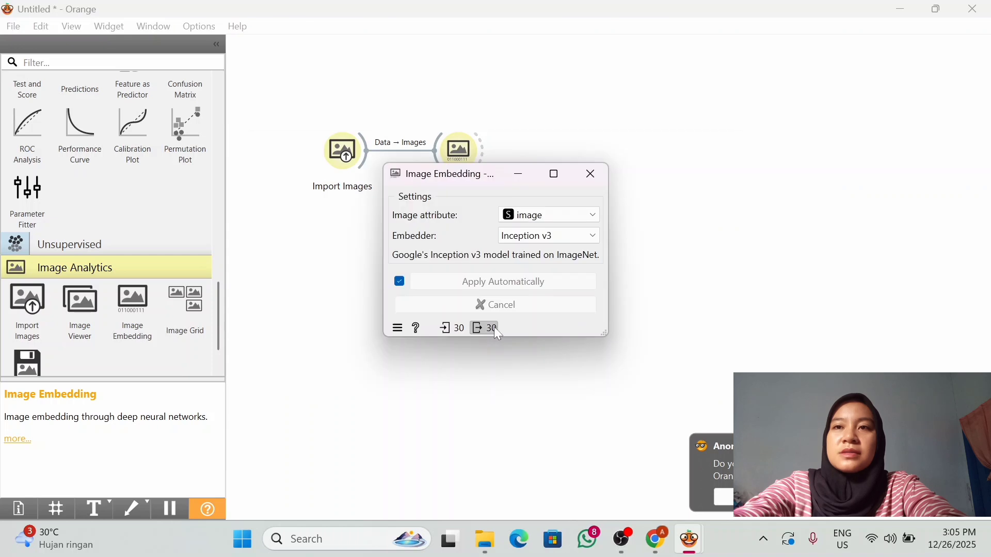
left_click(494, 326)
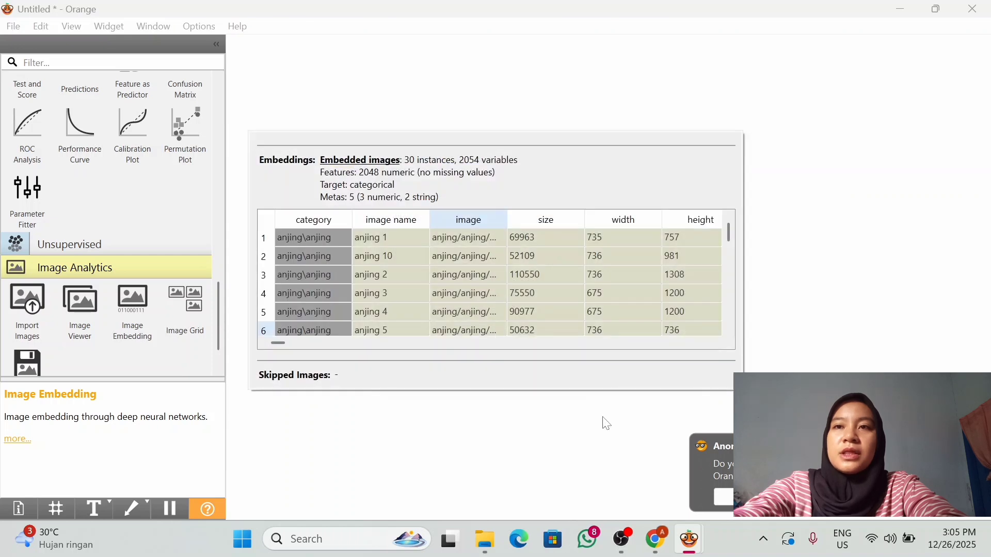
left_click(606, 424)
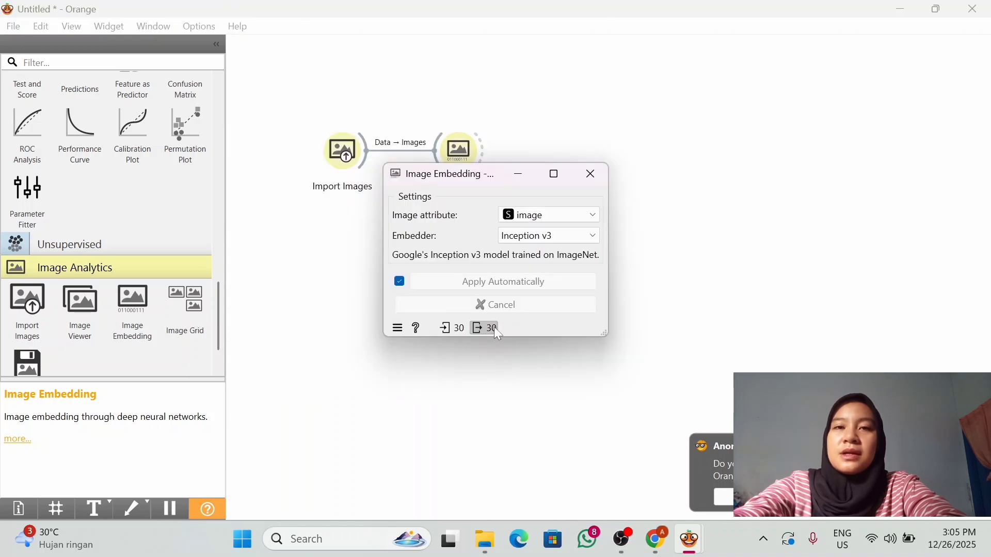
left_click(494, 326)
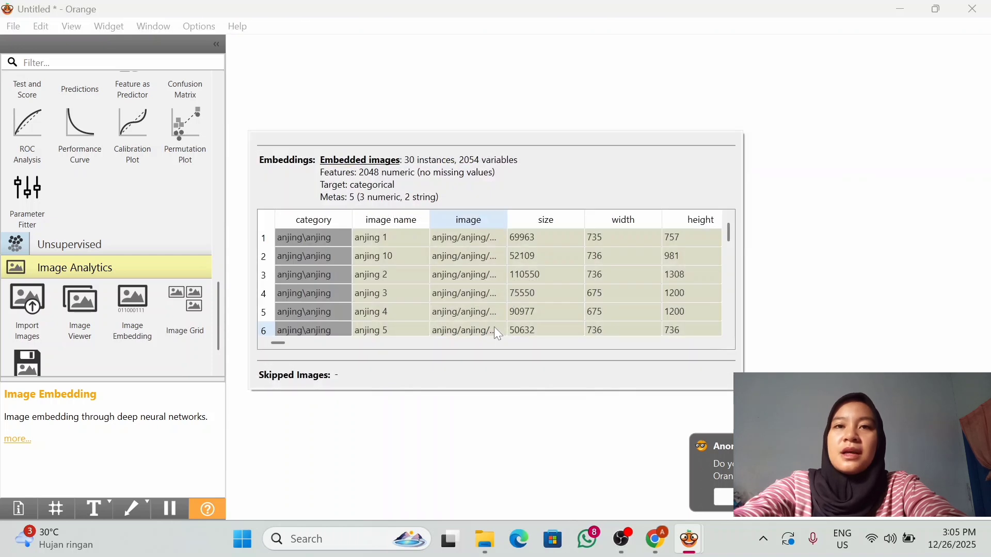
left_click(607, 423)
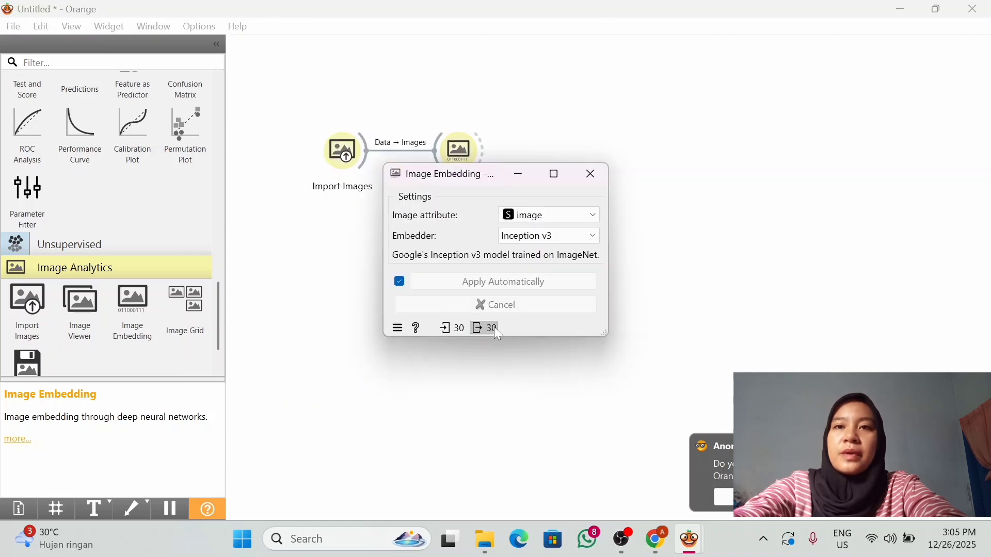
left_click(494, 327)
left_click(604, 420)
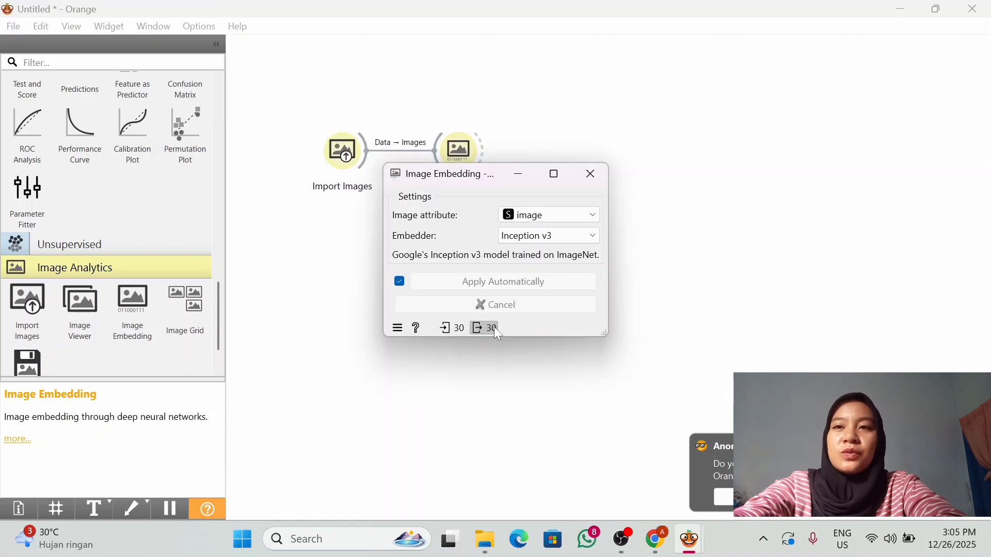
left_click(494, 327)
left_click(604, 421)
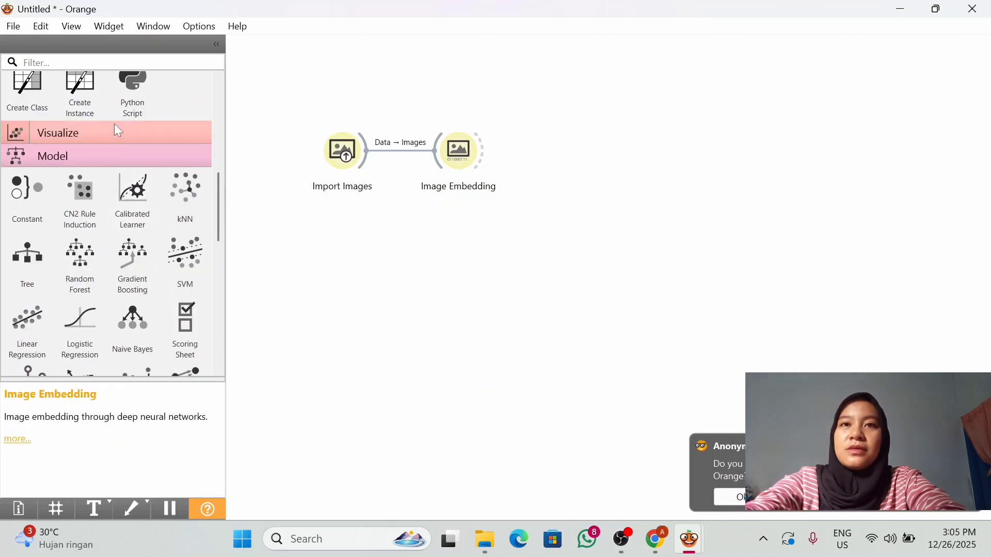
Step: Add a Data Sampler widget fed by the Image Embedding output and review its sampling settings
left_click(115, 125)
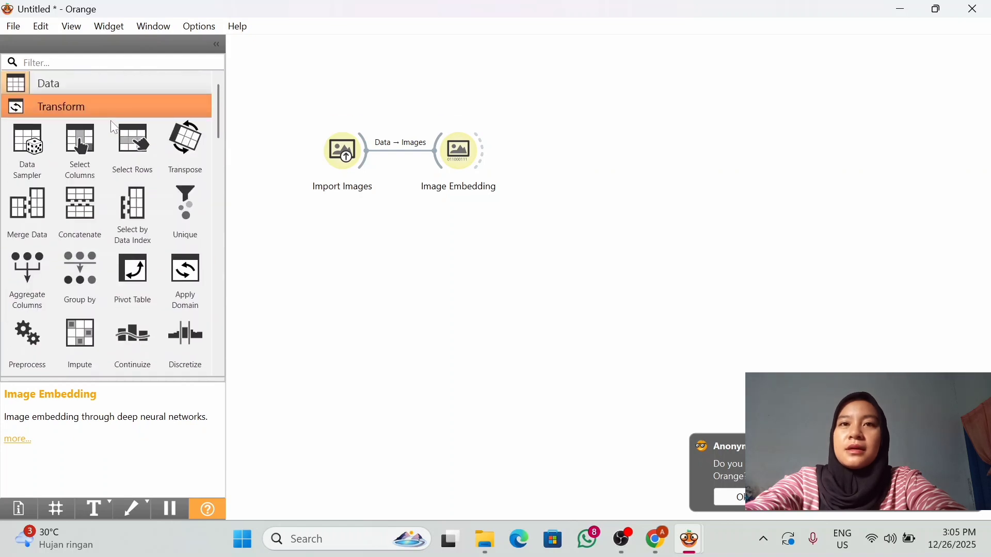
left_click(66, 81)
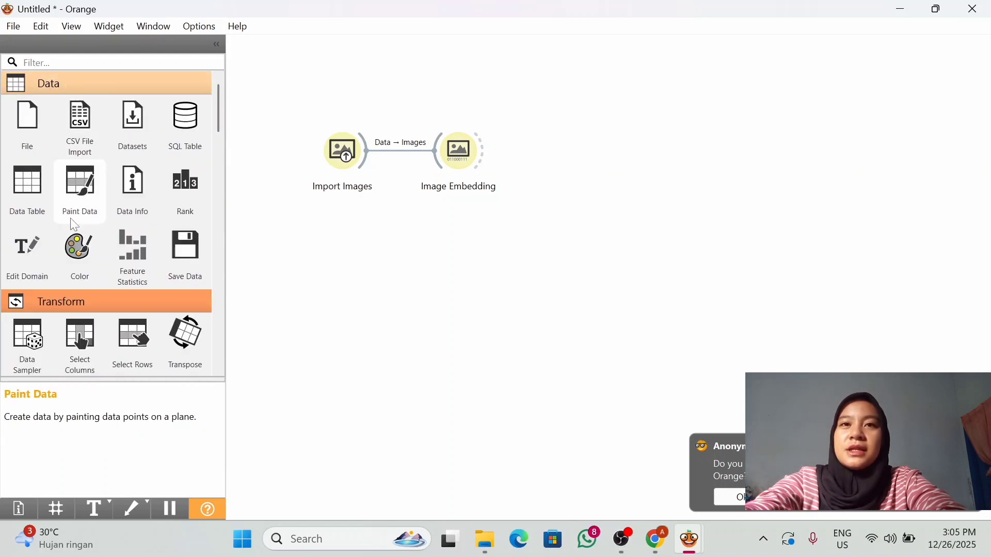
left_click(35, 346)
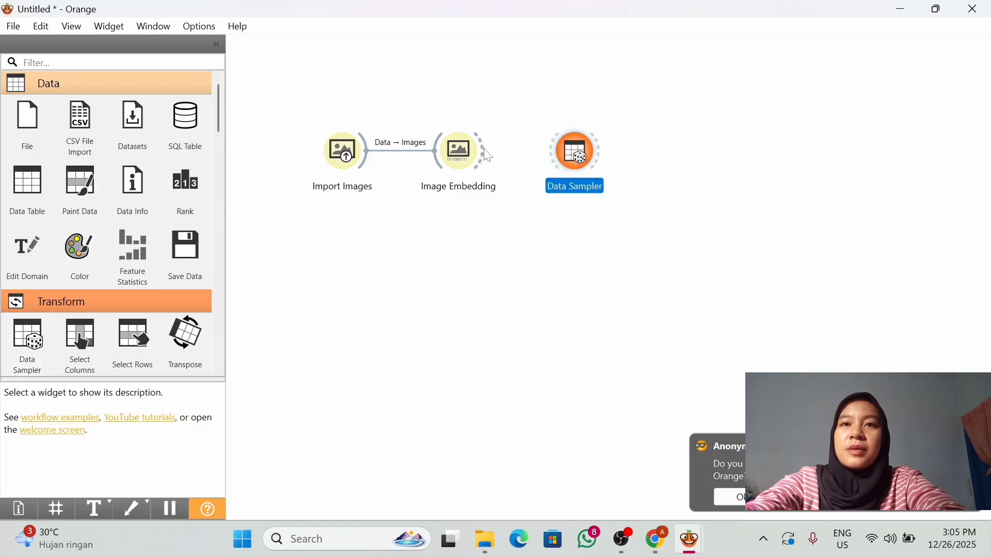
left_click_drag(488, 155, 575, 153)
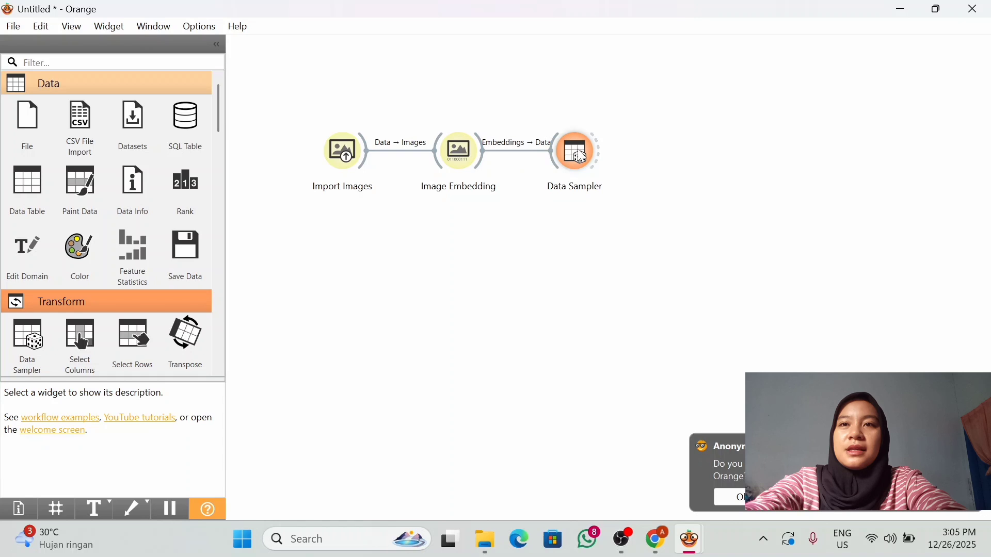
double_click(583, 155)
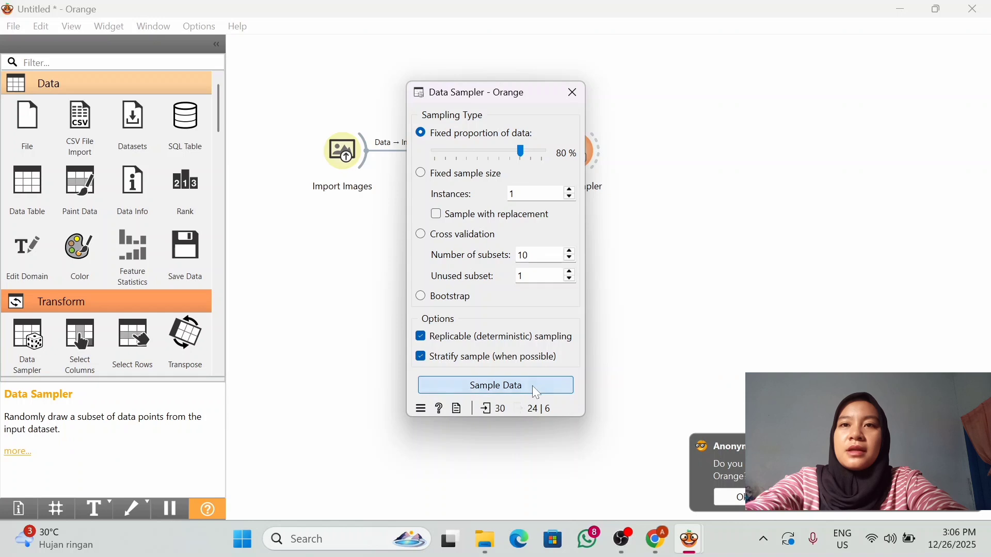
left_click(708, 310)
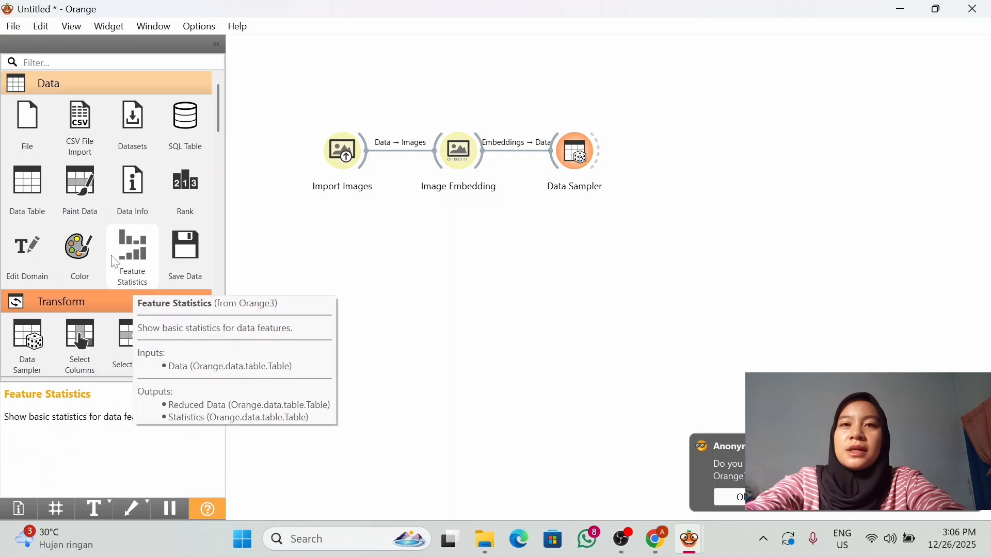
Step: Add a Neural Network widget to the workflow beside the Data Sampler
scroll(84, 305, "down", 10)
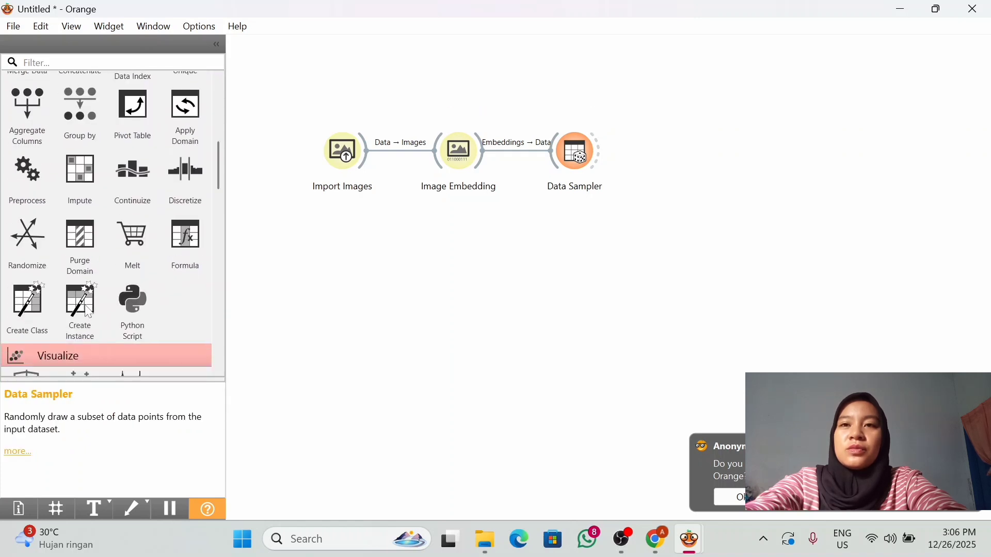
scroll(73, 319, "down", 5)
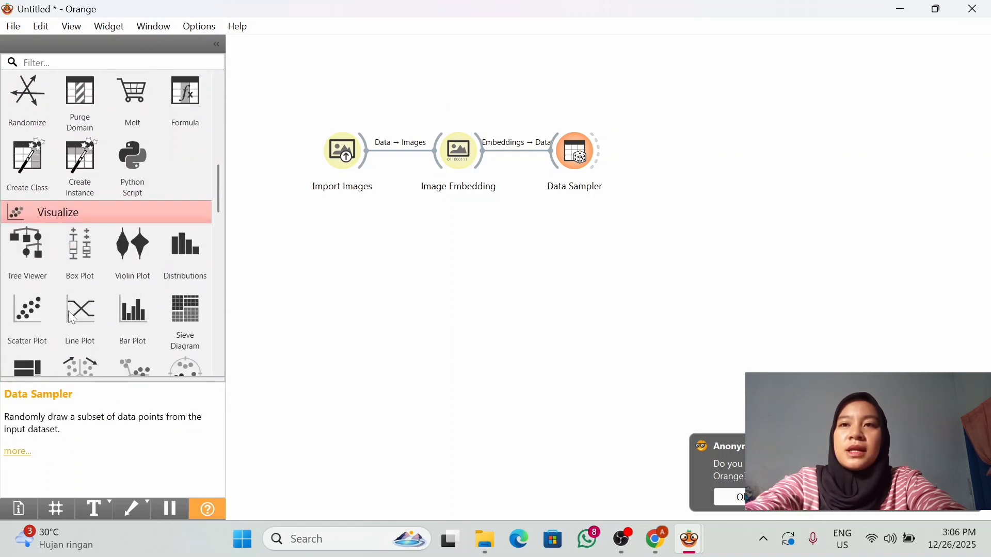
scroll(120, 307, "down", 10)
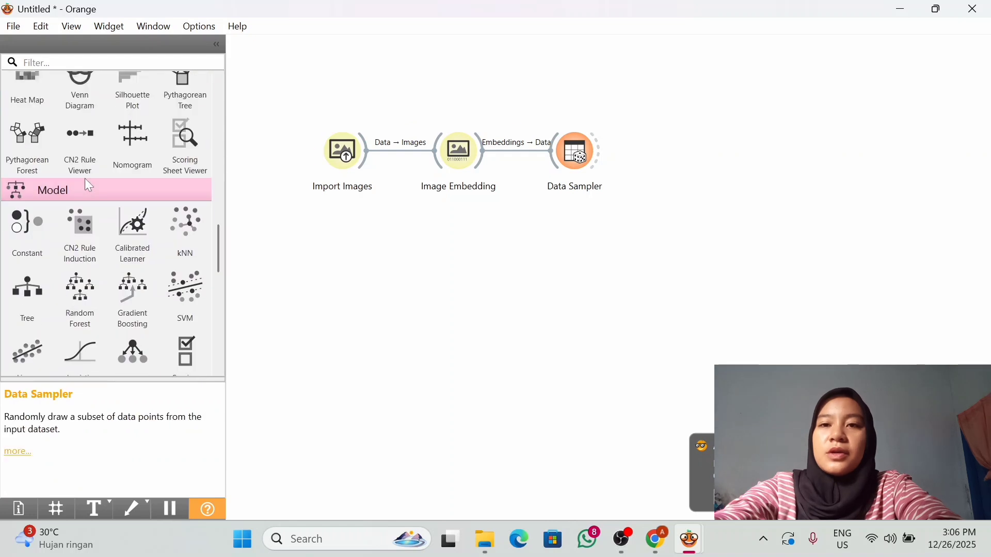
scroll(153, 307, "down", 6)
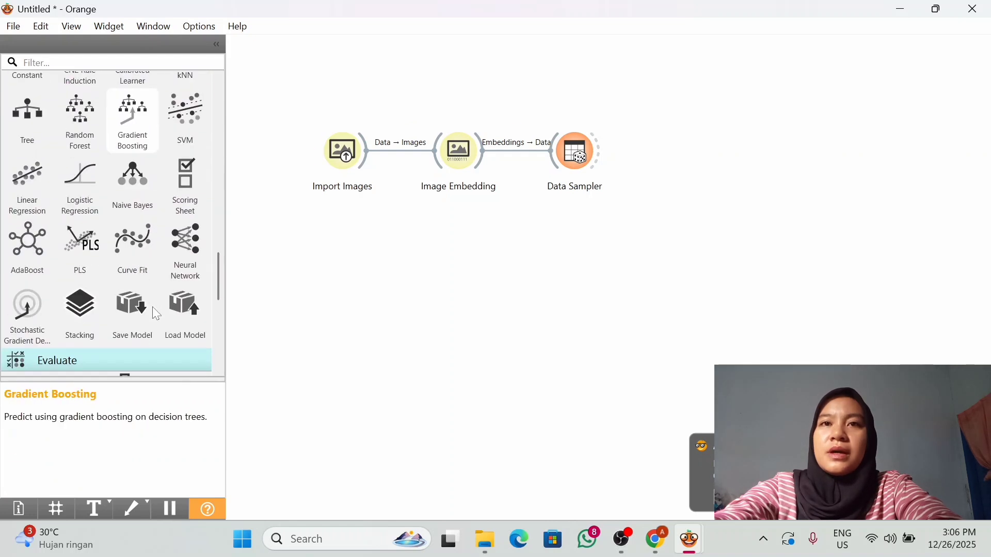
left_click(182, 251)
left_click_drag(182, 250, 604, 216)
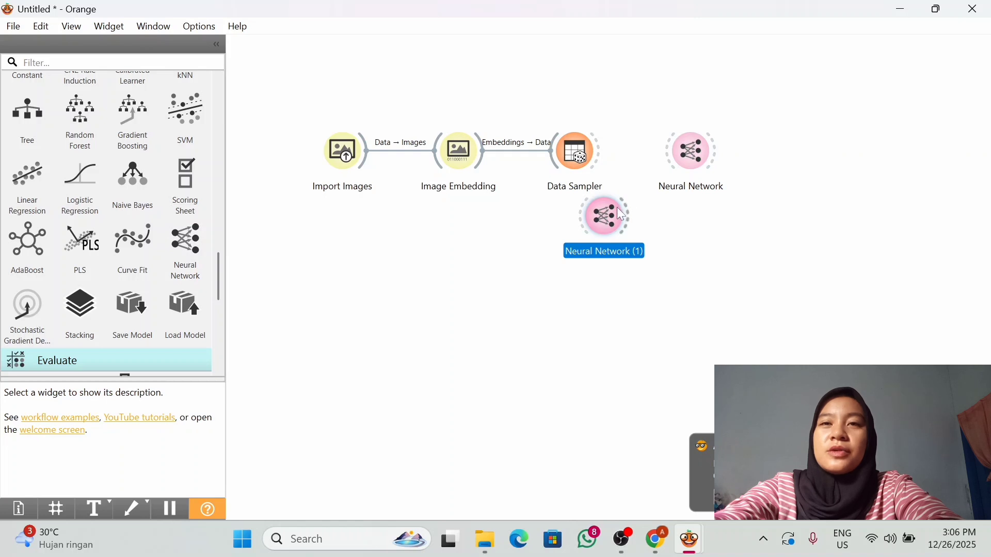
left_click(619, 206)
left_click(613, 219)
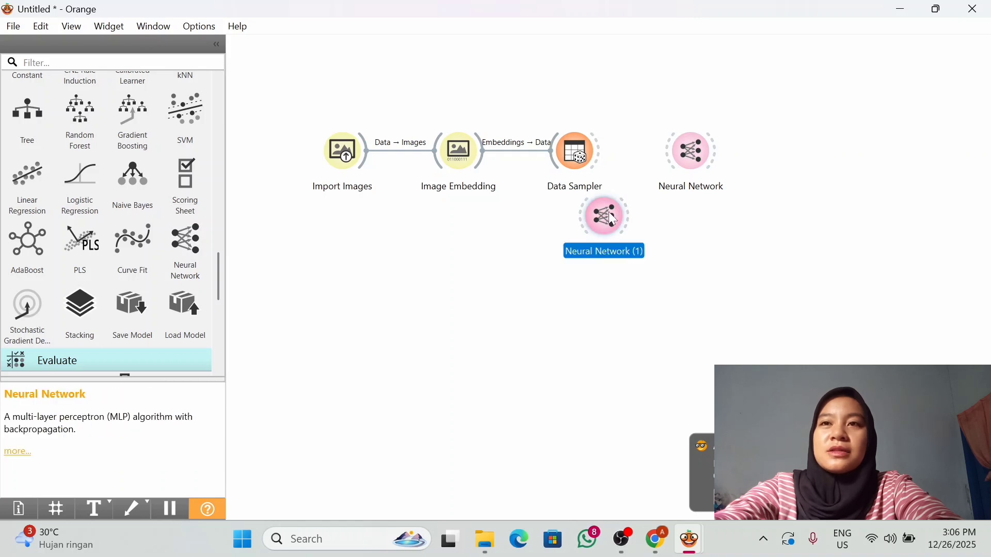
right_click(613, 219)
left_click(643, 261)
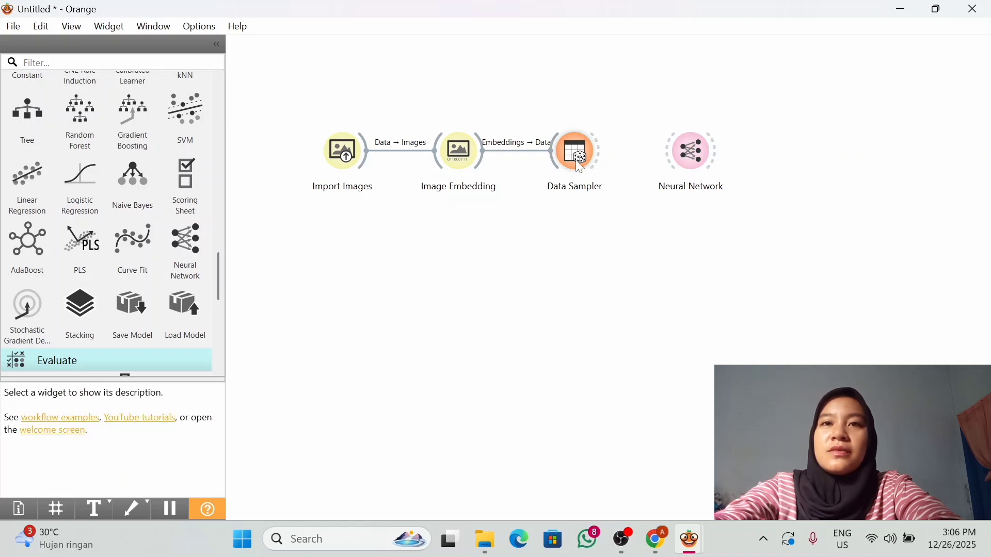
Step: Connect the Data Sampler output to the Neural Network widget and review the network's training settings
left_click_drag(598, 151, 686, 151)
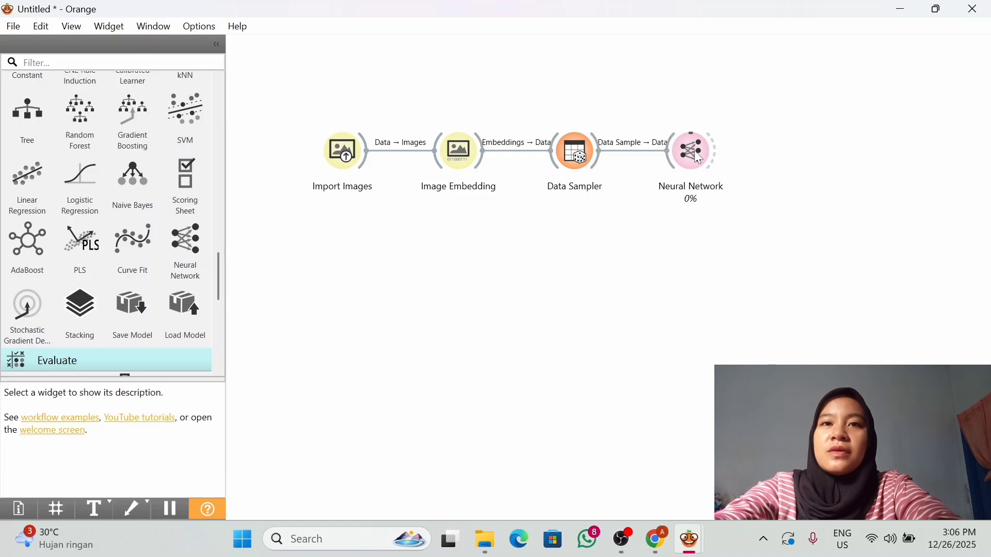
left_click(694, 156)
double_click(695, 153)
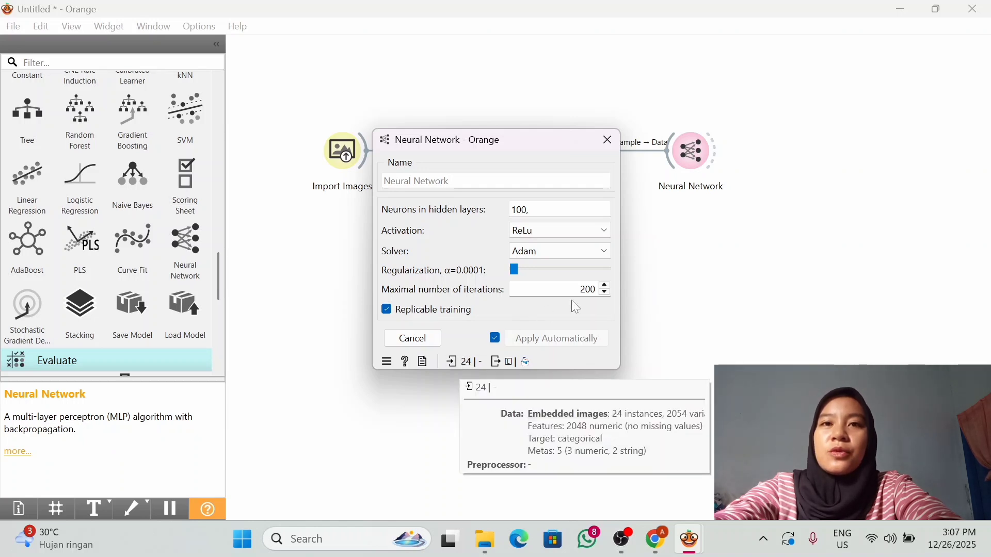
left_click(608, 141)
Step: Add a Predictions widget and connect the Neural Network's model output to it
scroll(155, 228, "up", 4)
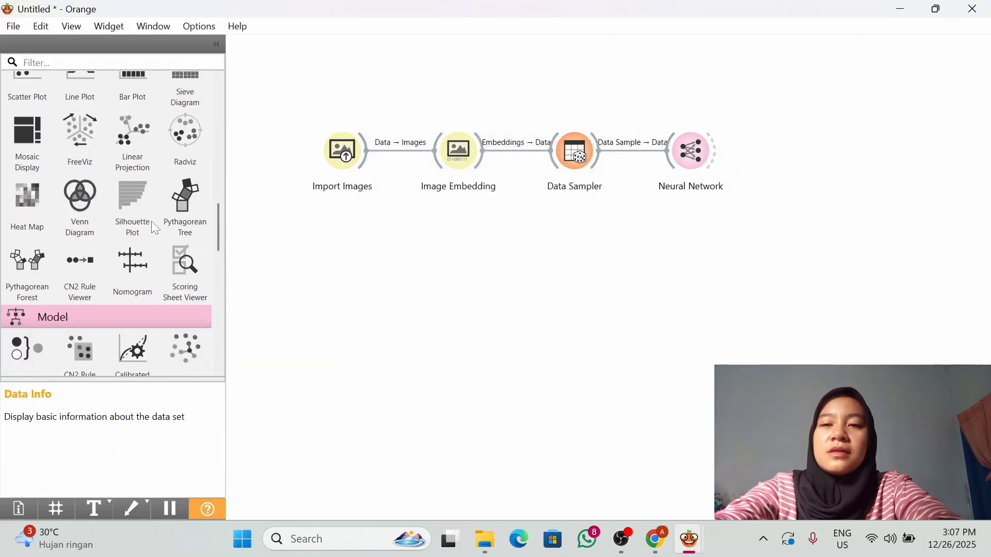
scroll(155, 228, "down", 7)
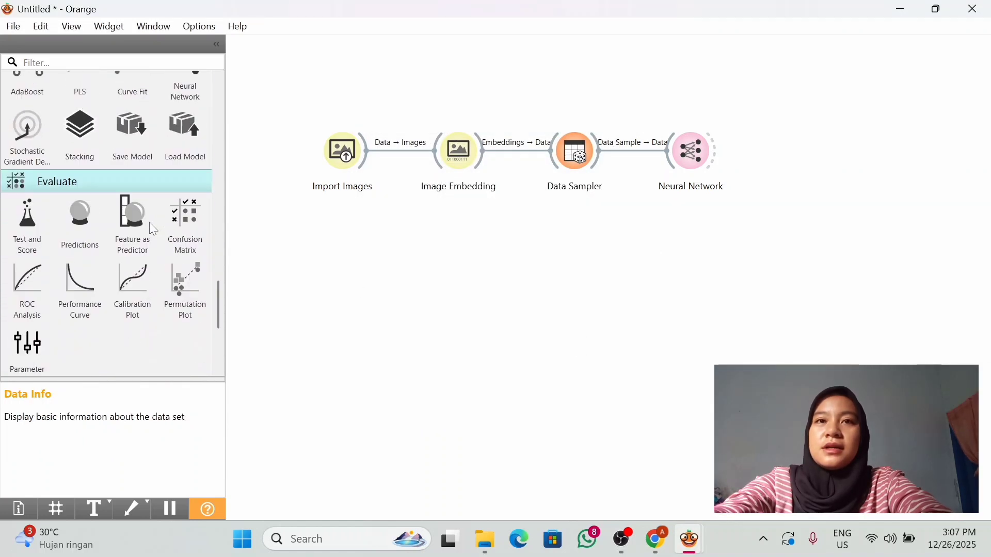
left_click(88, 234)
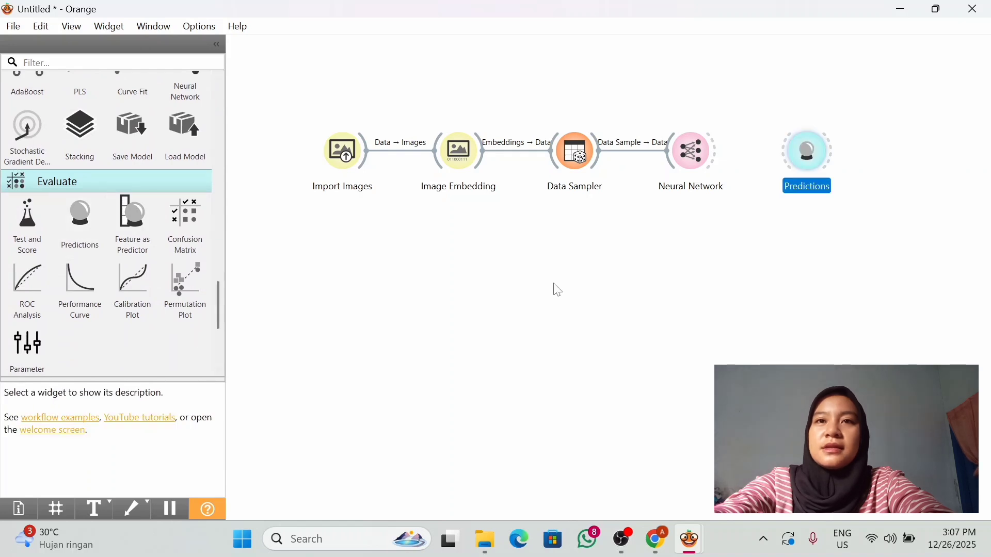
left_click_drag(722, 161, 785, 149)
Step: Move the Predictions widget down below the Neural Network's row and connect the Data Sampler output to it
double_click(818, 153)
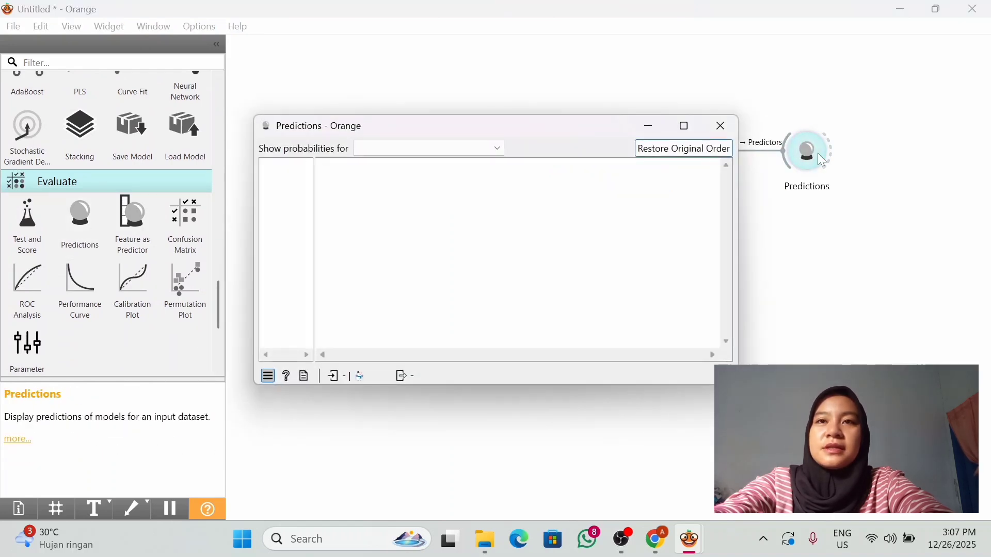
left_click(818, 153)
left_click_drag(818, 153, 806, 267)
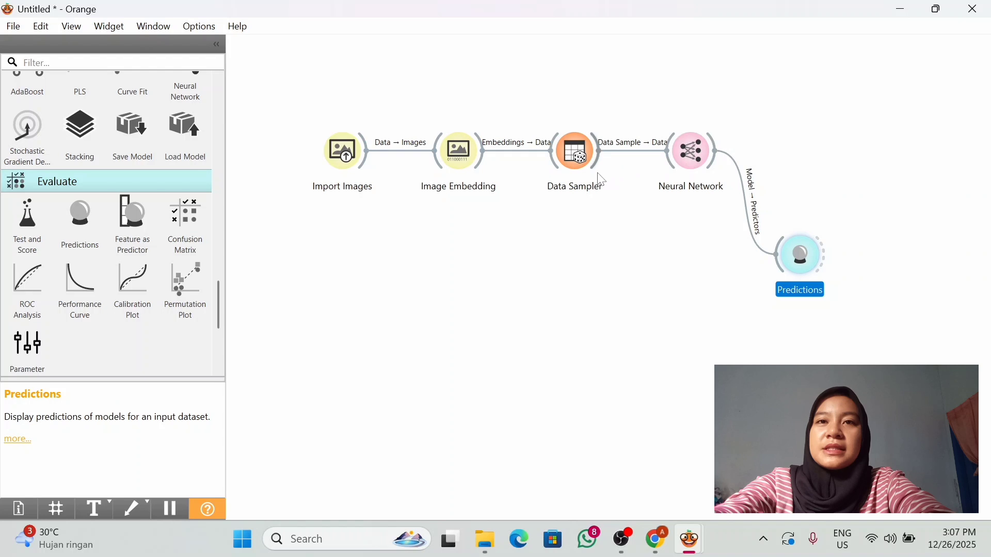
left_click_drag(598, 172, 778, 263)
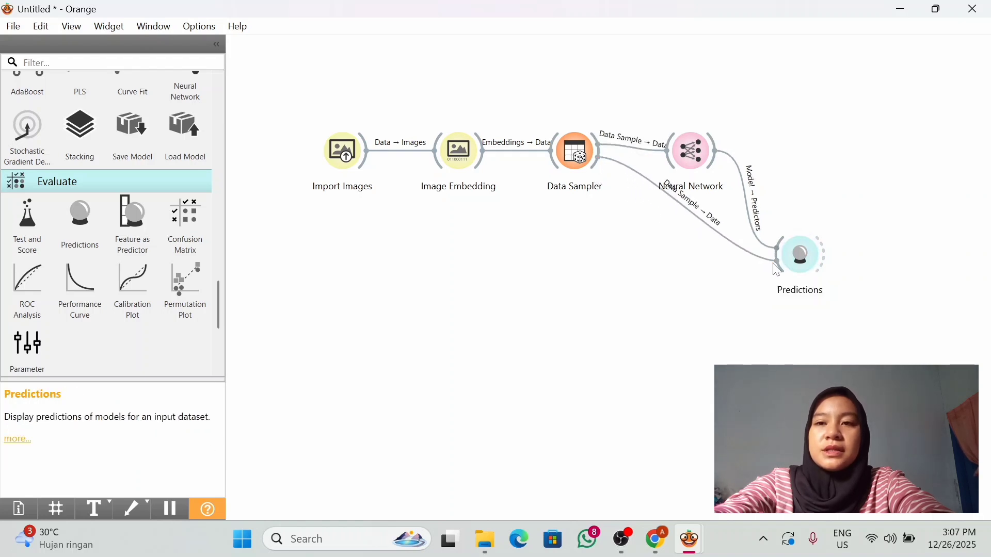
Step: Examine the Predictions table, comparing the Neural Network's predicted classes with the actual categories, image details and performance scores
double_click(800, 257)
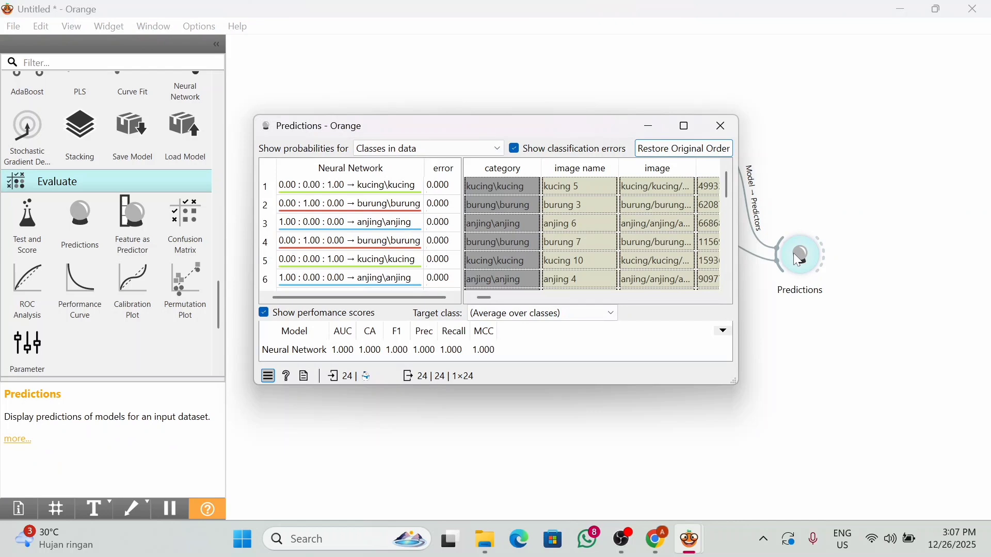
scroll(593, 240, "down", 2)
scroll(593, 240, "down", 3)
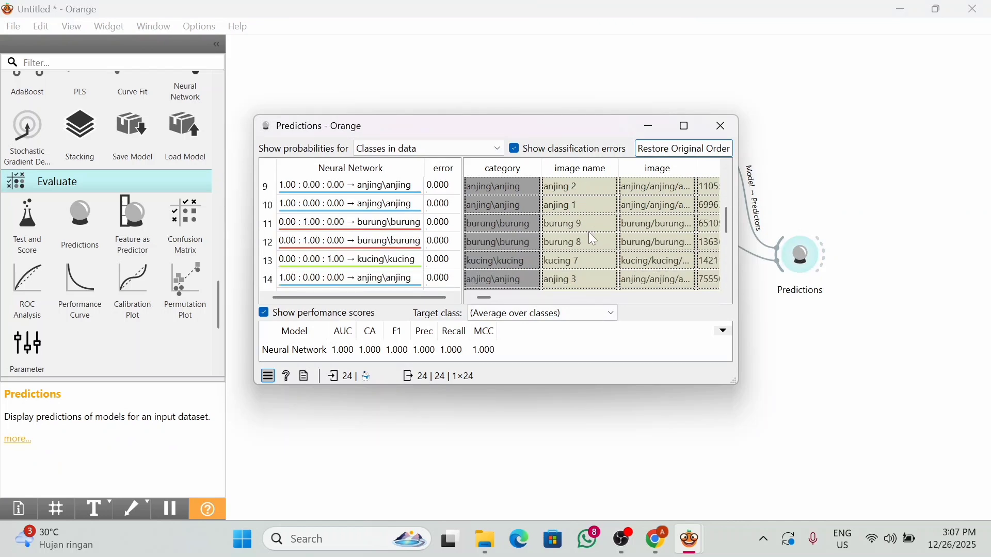
scroll(593, 240, "down", 2)
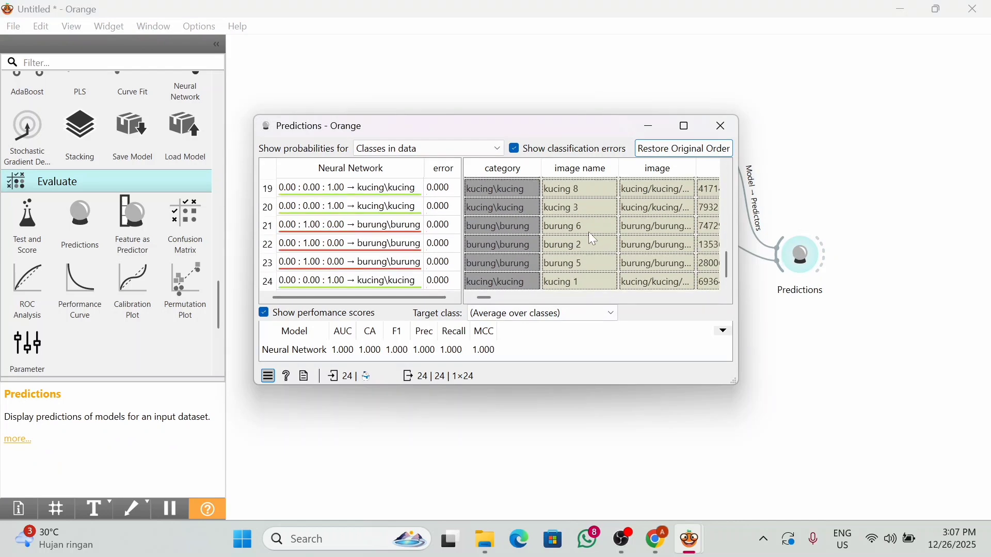
scroll(594, 240, "up", 5)
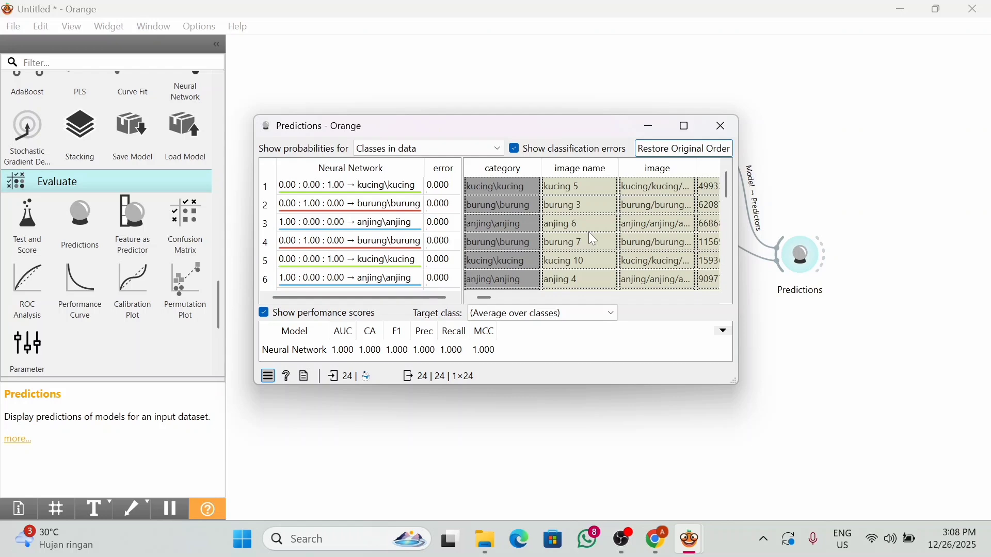
scroll(594, 240, "down", 6)
scroll(594, 240, "right", 4)
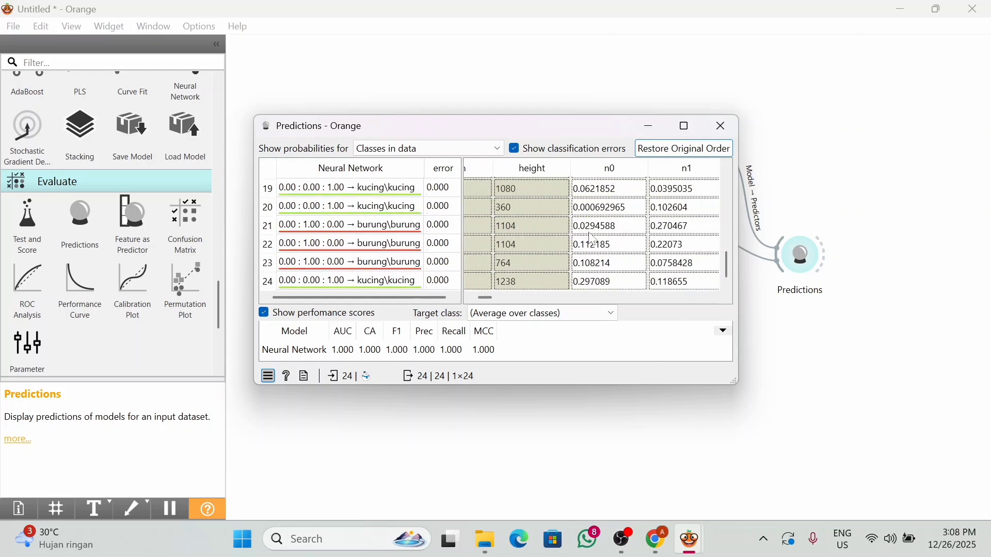
scroll(592, 239, "right", 3)
left_click(240, 328)
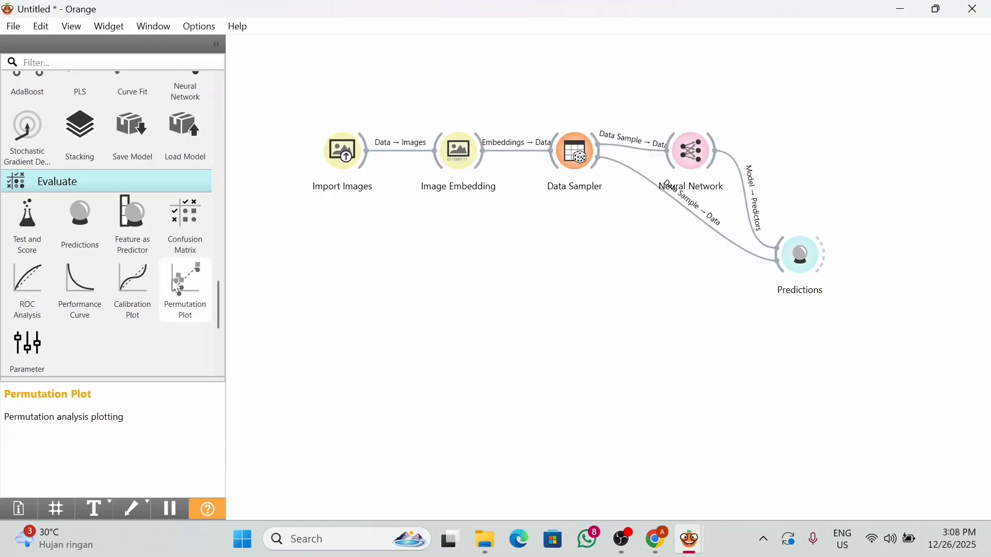
Step: Add a Confusion Matrix widget, feed it the evaluation results from Predictions and open it
left_click(184, 252)
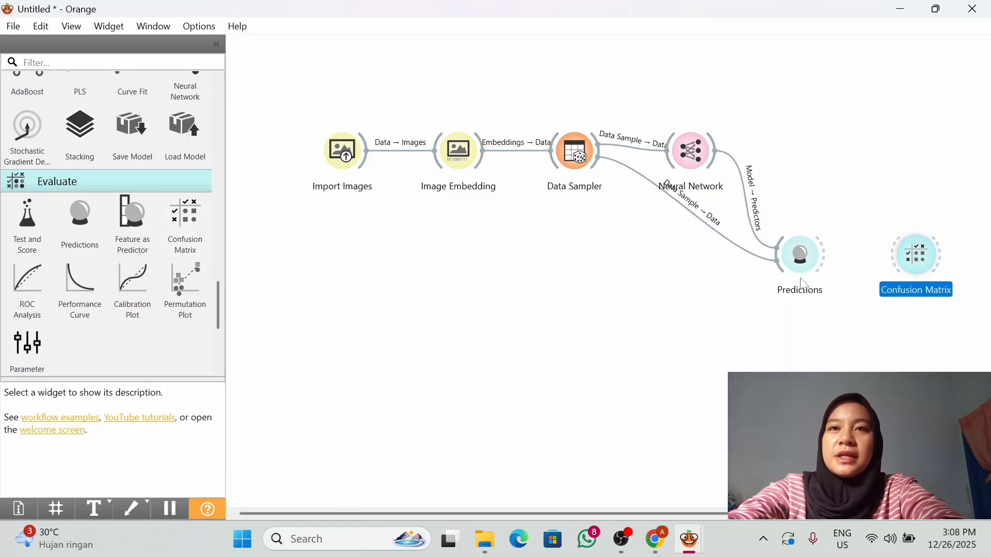
left_click_drag(833, 264, 917, 264)
double_click(917, 263)
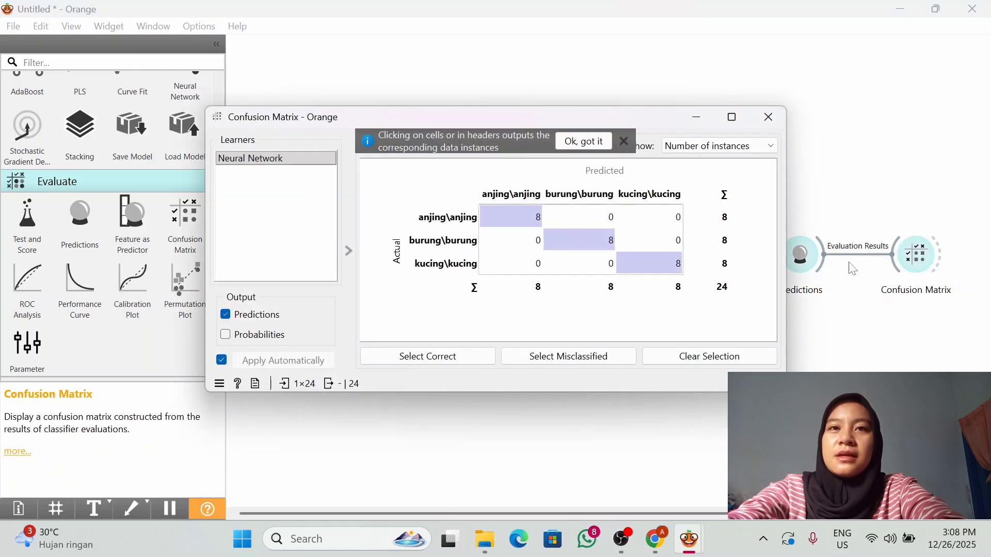
Step: Select the correctly predicted anjing cell and switch the selection to the correctly predicted burung cell in the confusion matrix
left_click(524, 215)
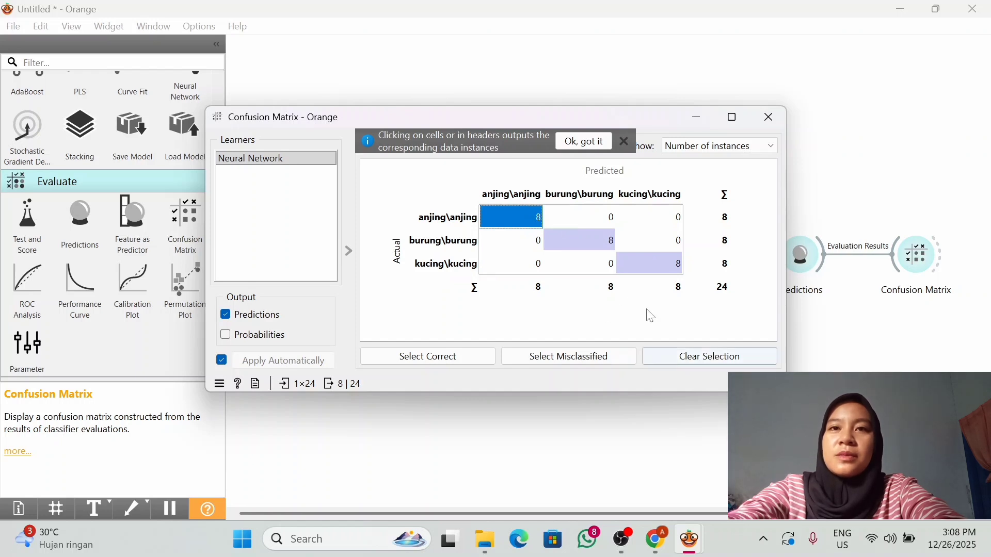
left_click(578, 248)
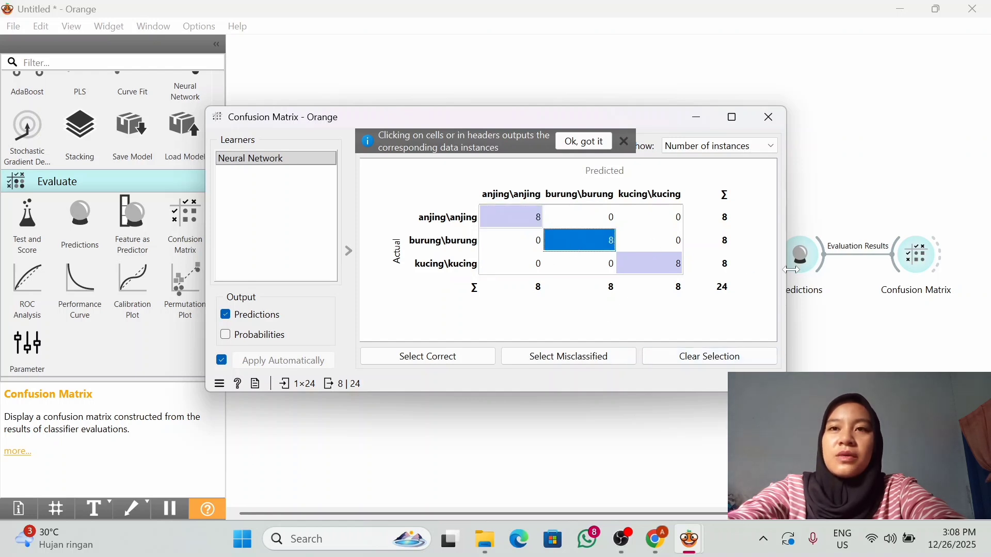
left_click(832, 305)
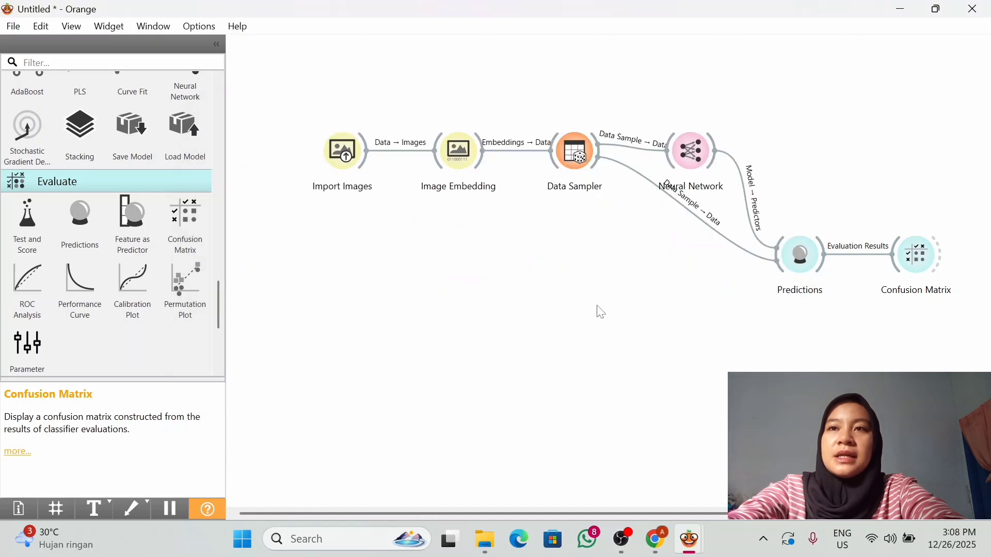
Step: Add an Image Viewer widget below the Confusion Matrix, connect the matrix's selected data to it and open the viewer
scroll(94, 218, "up", 5)
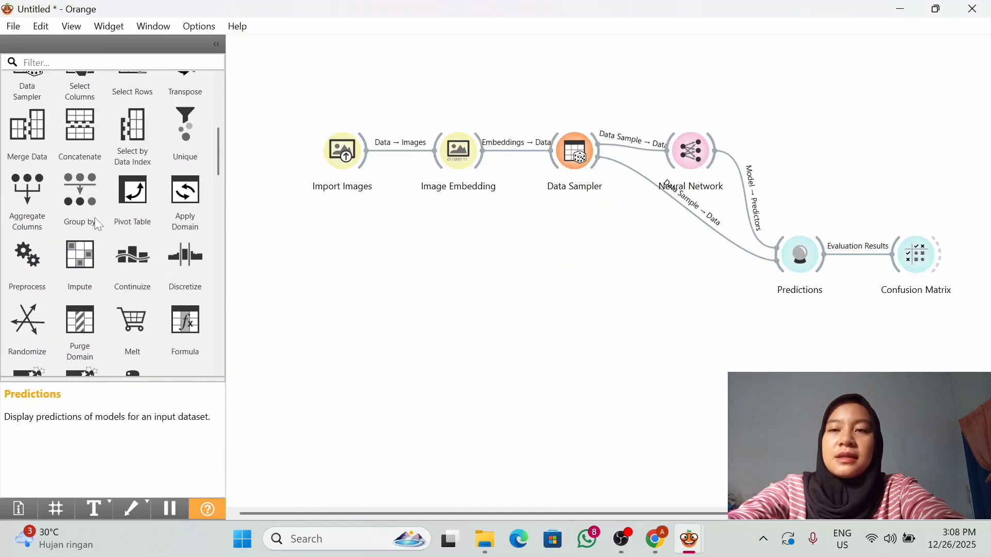
scroll(94, 218, "down", 15)
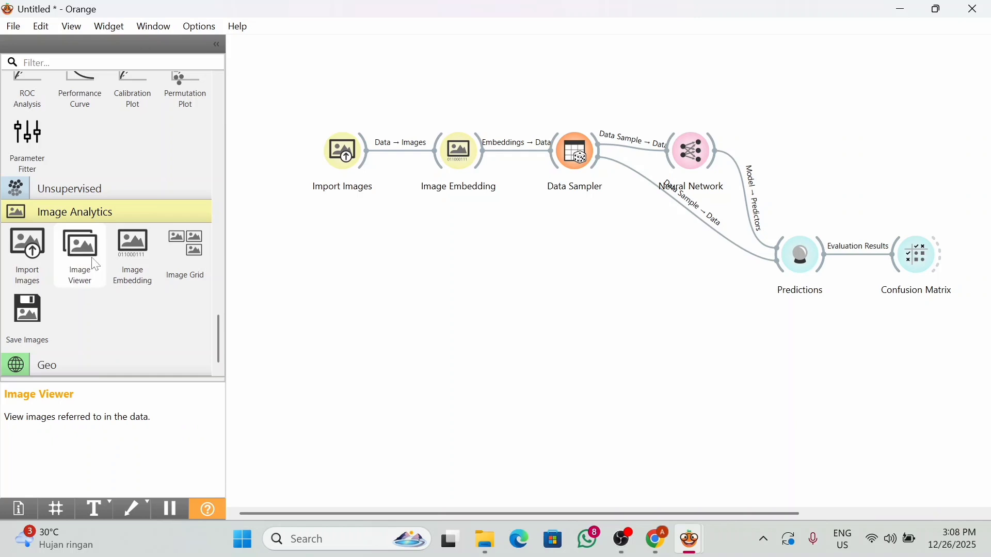
left_click_drag(95, 265, 898, 350)
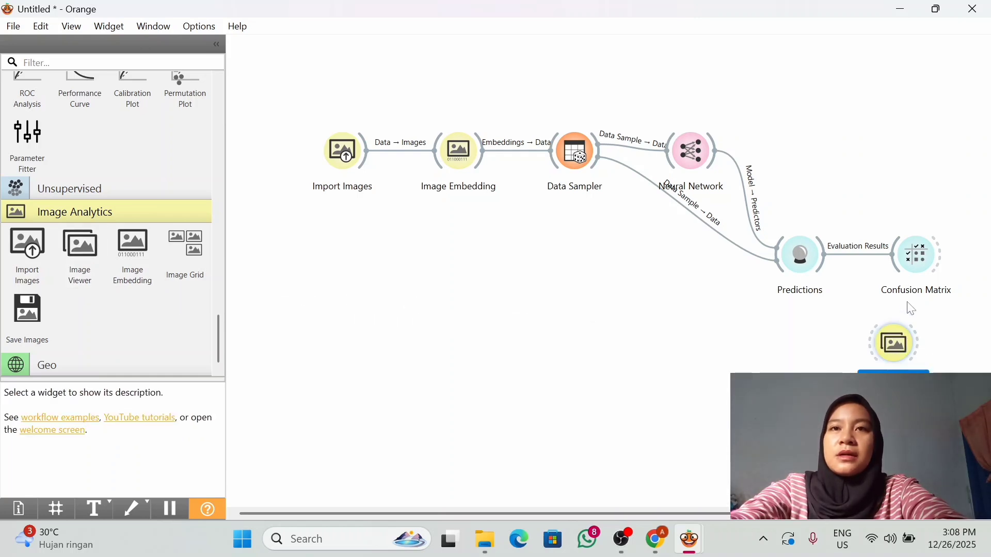
left_click_drag(914, 281, 893, 331)
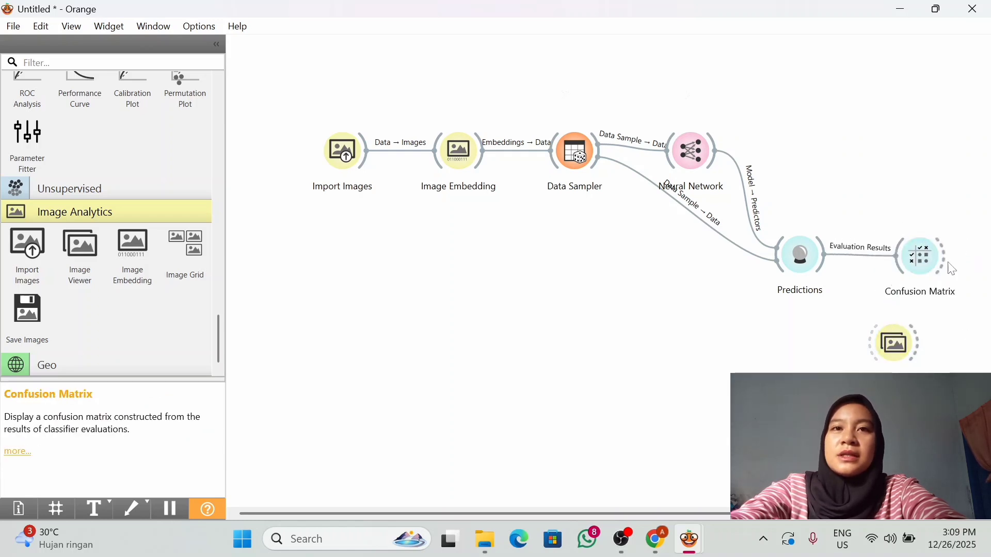
left_click_drag(953, 269, 904, 341)
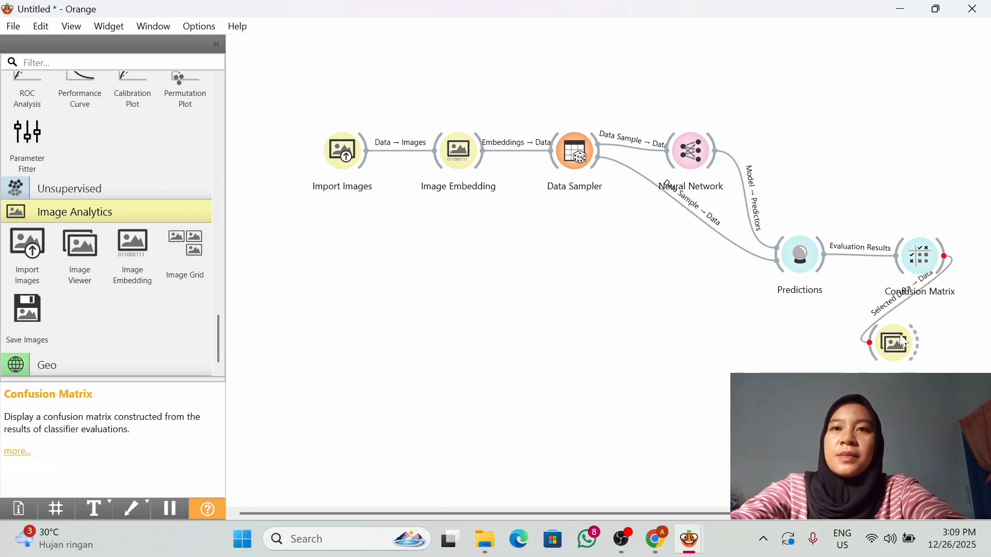
double_click(902, 344)
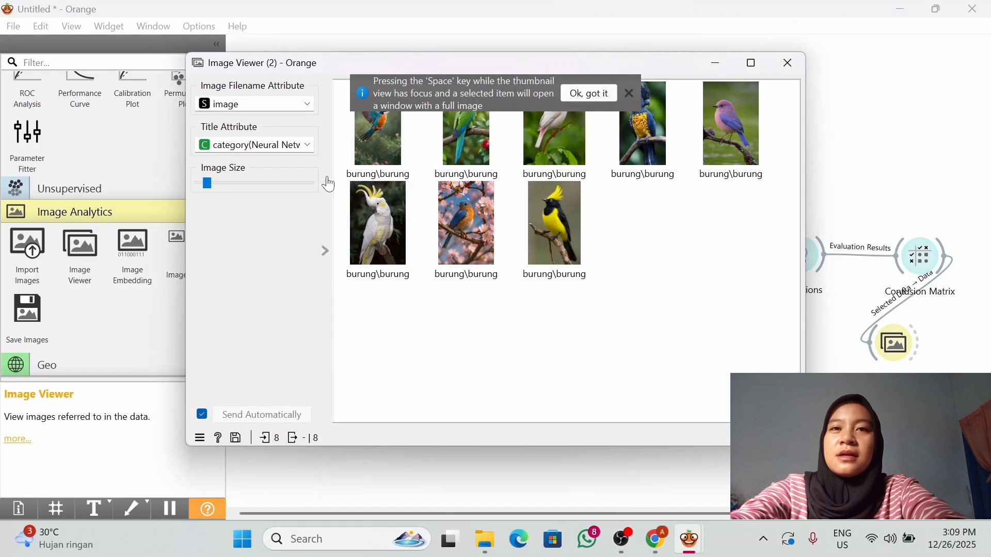
Step: Try image name as the Image Viewer's Image Filename Attribute and restore the attribute to image
left_click(265, 106)
left_click(263, 121)
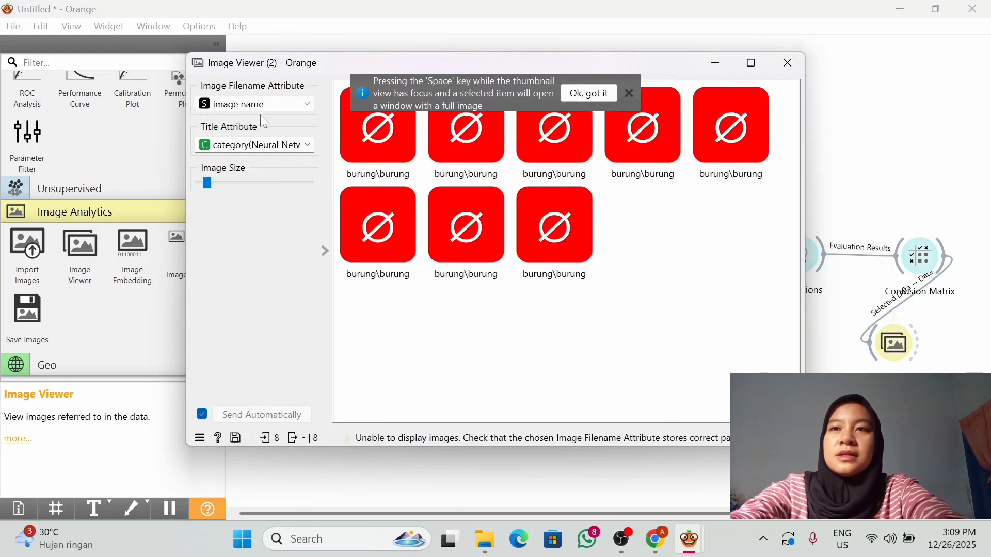
left_click(271, 104)
left_click(271, 137)
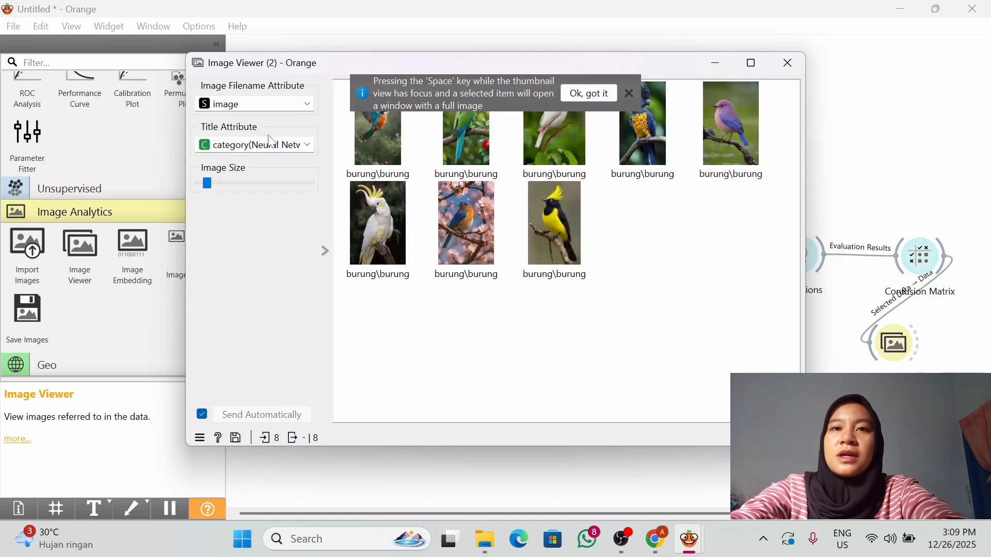
Step: Try image name as the Image Viewer's Title Attribute and change the attribute to width
left_click(307, 146)
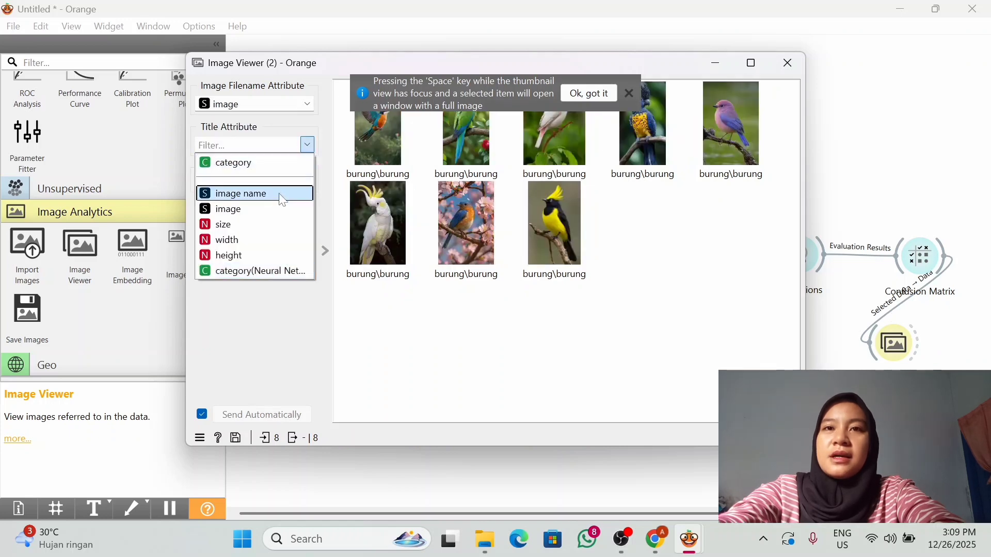
left_click(282, 195)
left_click(306, 145)
left_click(287, 239)
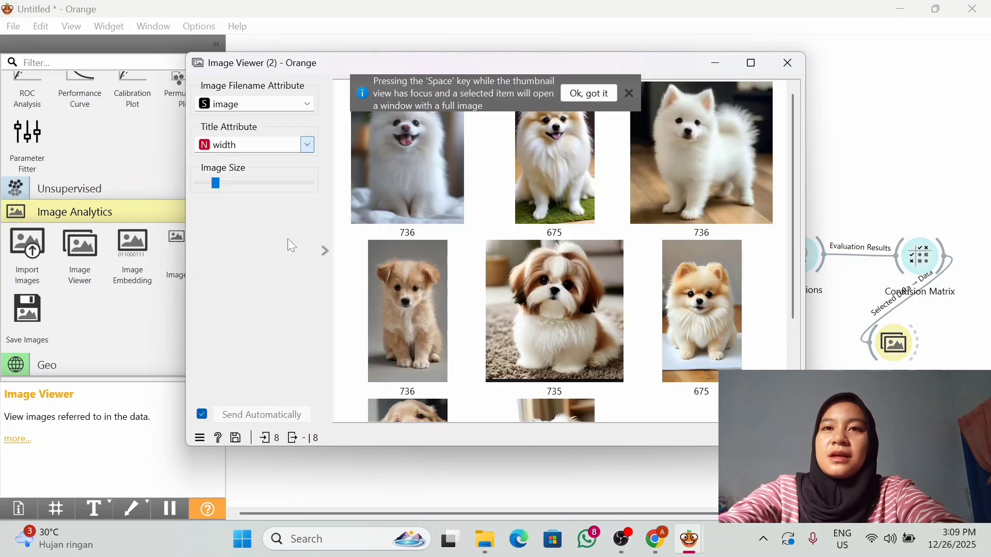
Step: Enlarge the Image Viewer thumbnails, switch the viewed selection to the cat images and reduce the image size to three thumbnails per row
left_click_drag(217, 187, 235, 188)
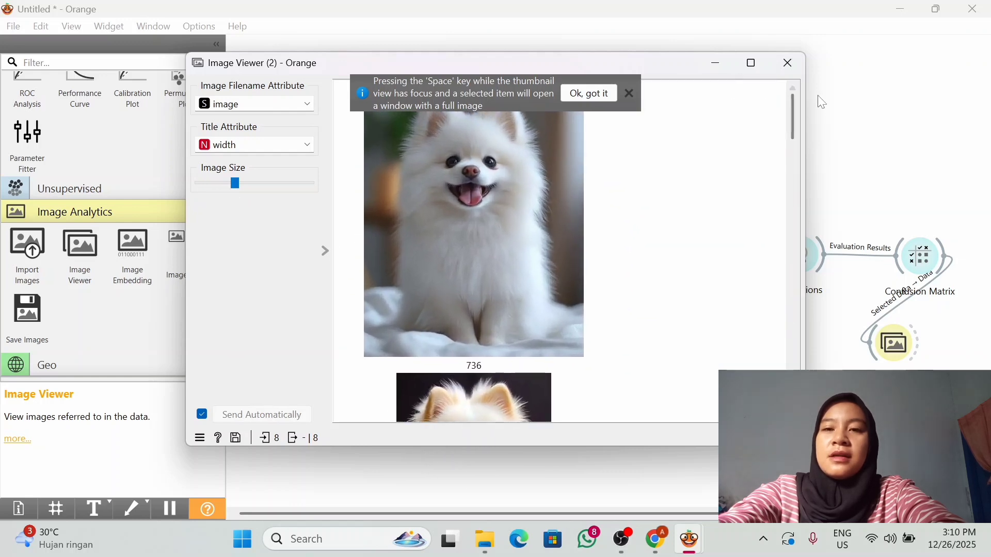
left_click(829, 104)
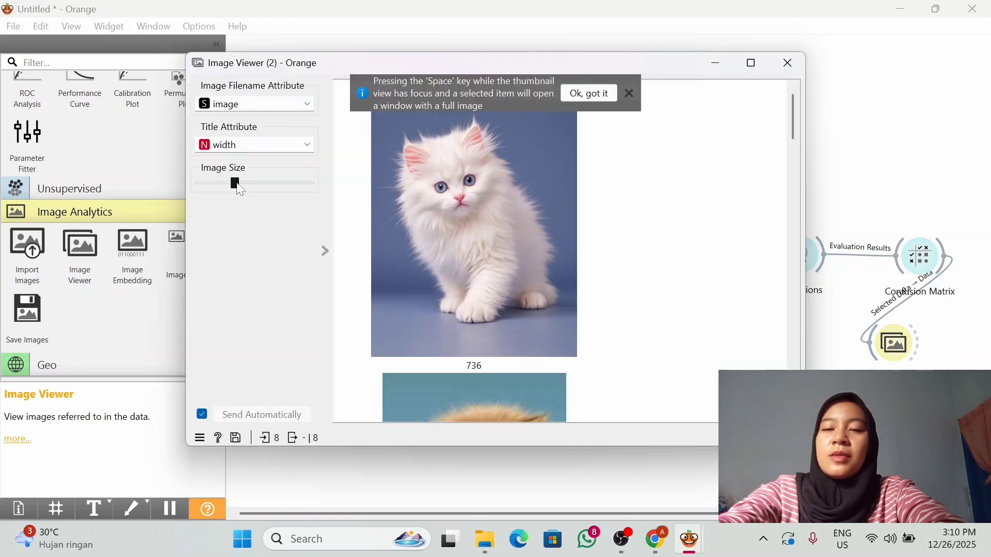
left_click_drag(239, 190, 221, 193)
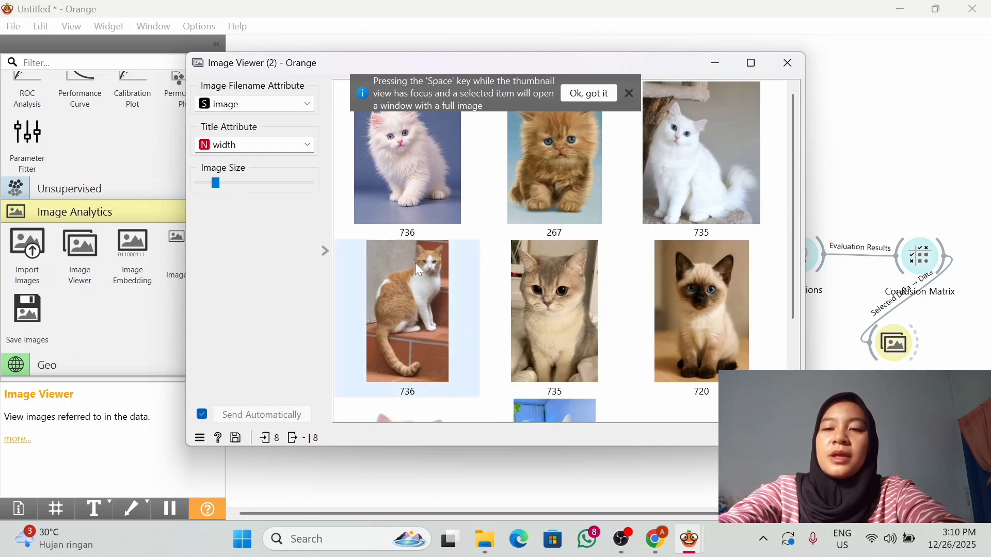
left_click(844, 338)
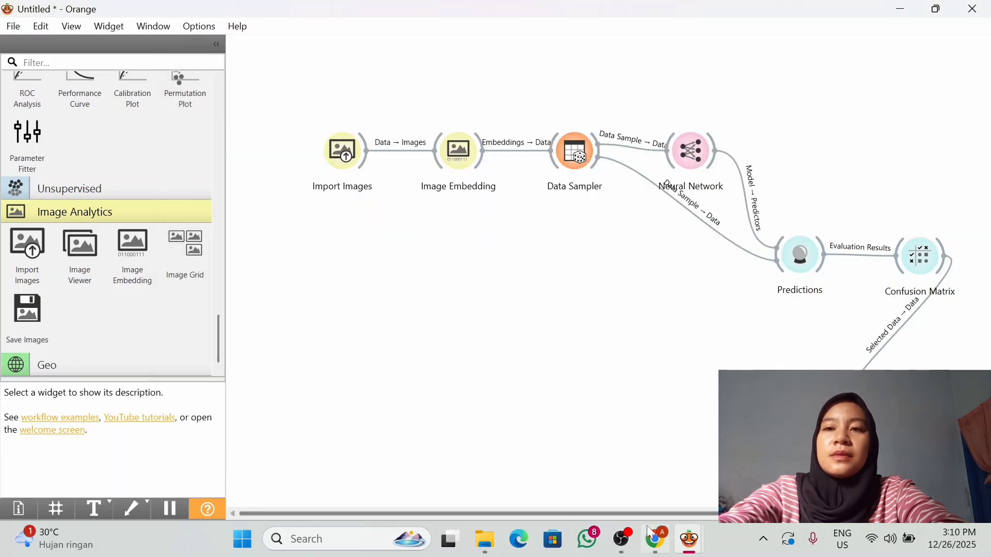
left_click(623, 539)
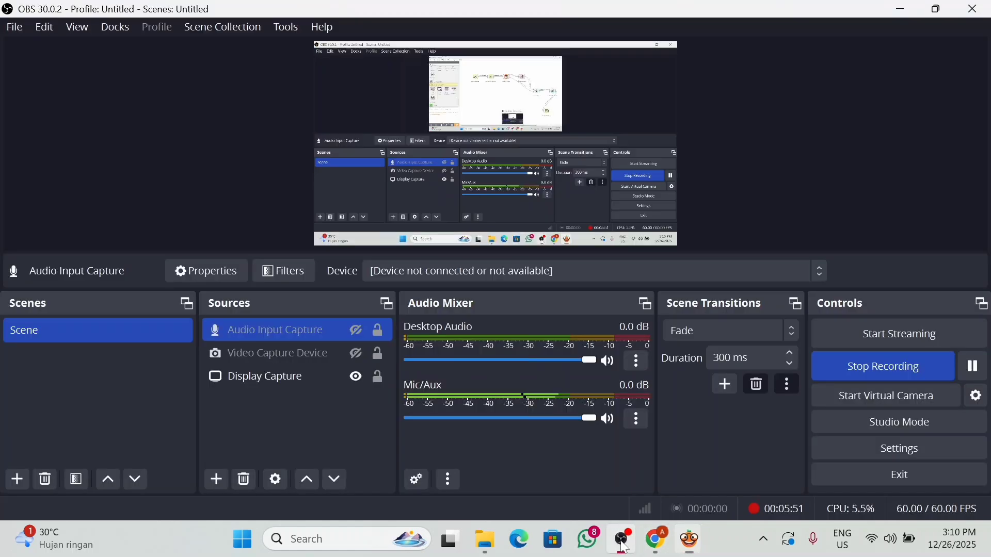